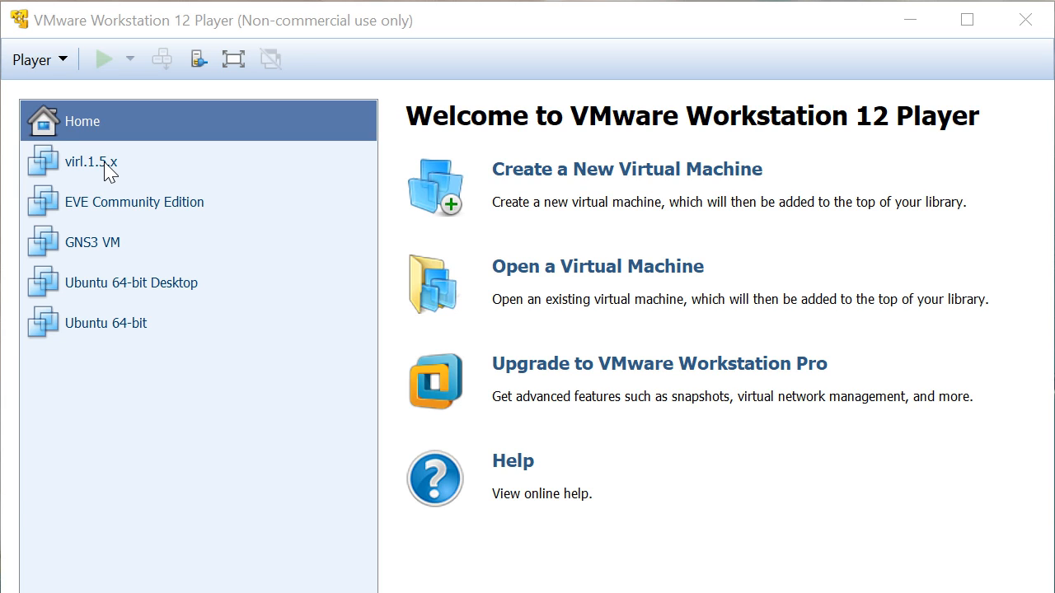
# - Open virl.1.5.x's settings to show its second network adapter on Custom VMnet1 (Host-only)
pyautogui.click(108, 172)
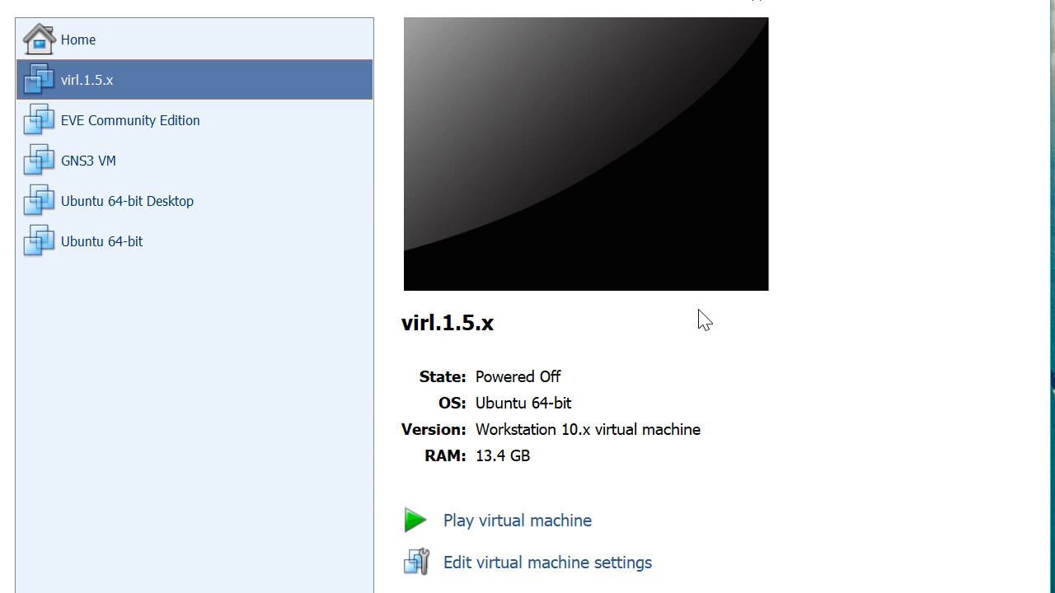
pyautogui.click(566, 564)
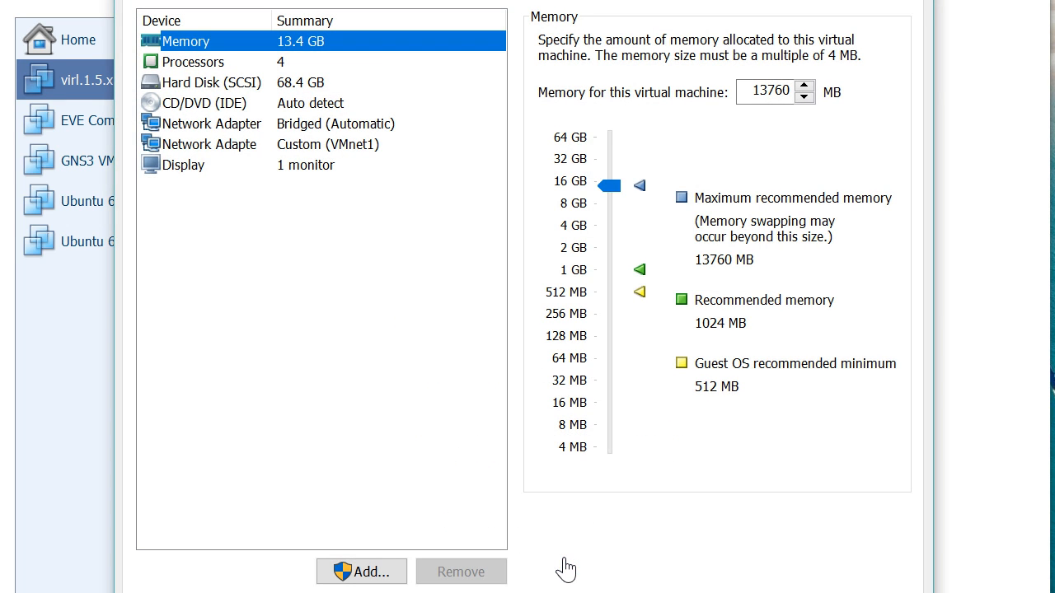
pyautogui.click(231, 152)
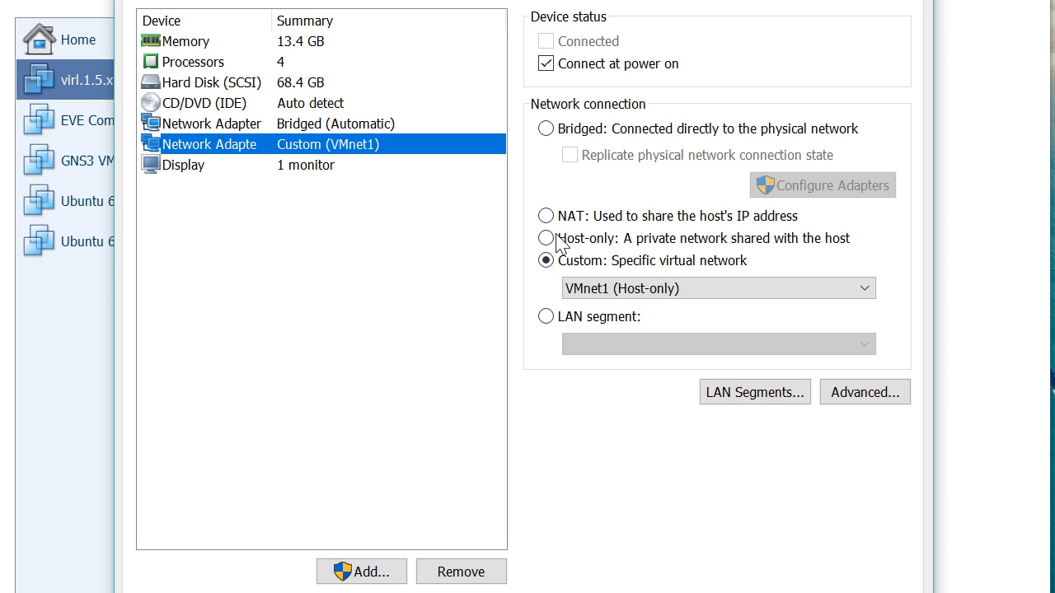
pyautogui.click(596, 287)
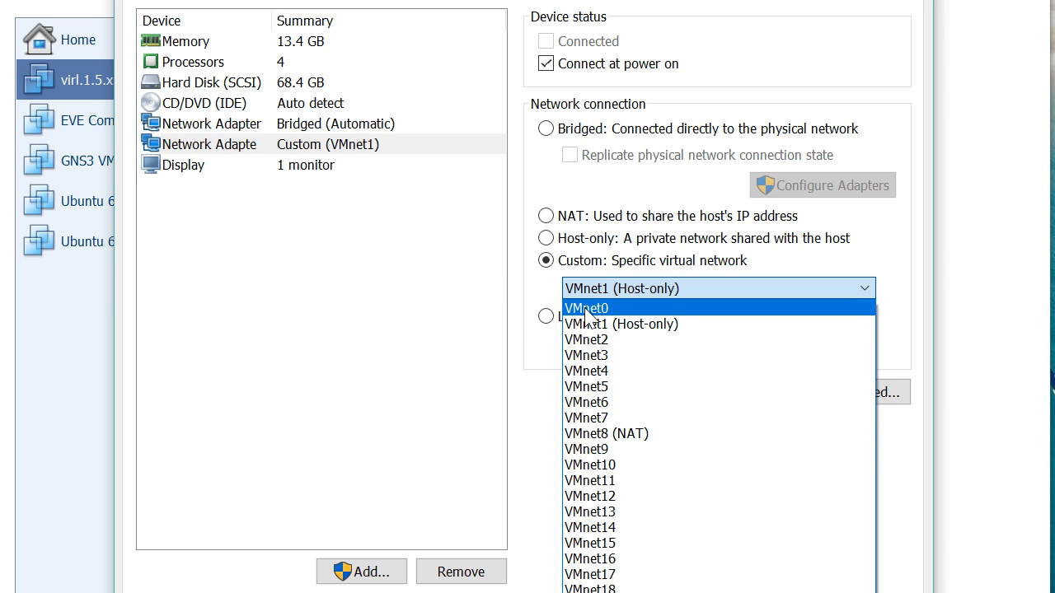
pyautogui.click(531, 293)
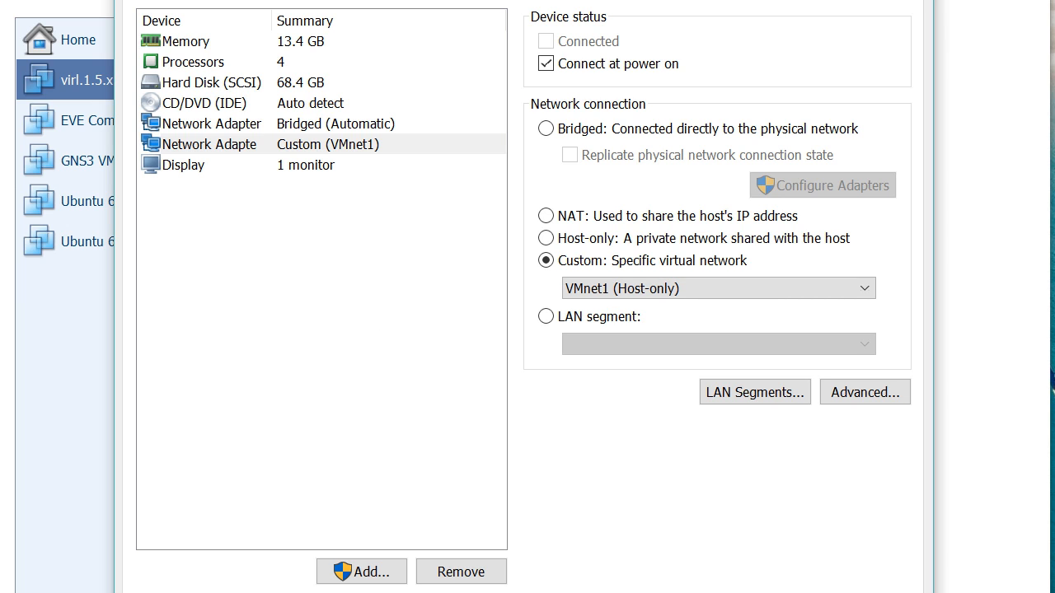
pyautogui.moveTo(469, 0); pyautogui.dragTo(412, 0)
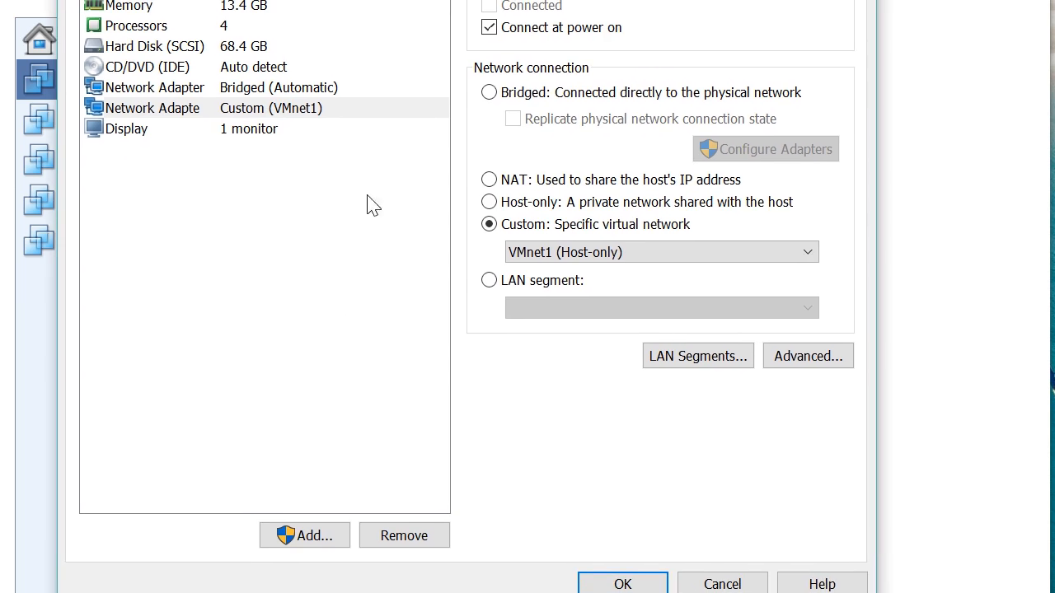
# - Discard the VM settings and bring up the host's network adapter list
pyautogui.click(715, 584)
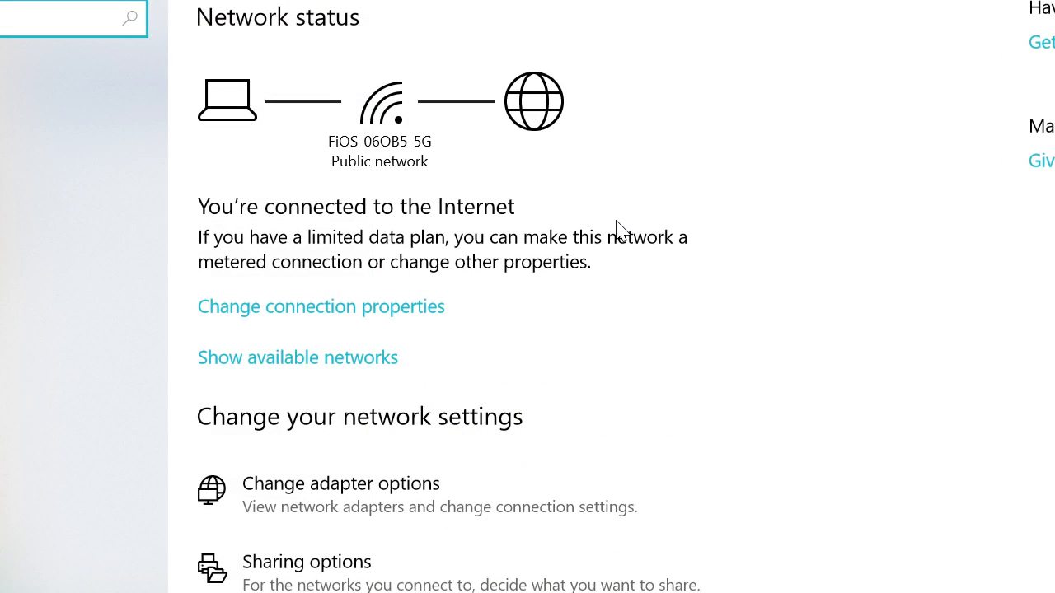
pyautogui.scroll(1, 785, 452)
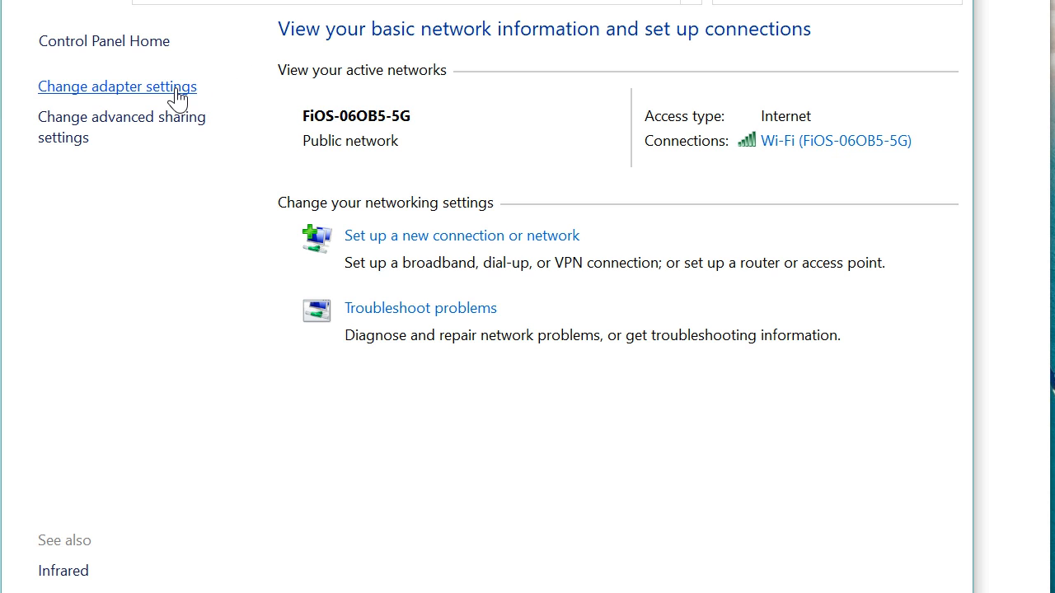
pyautogui.click(177, 96)
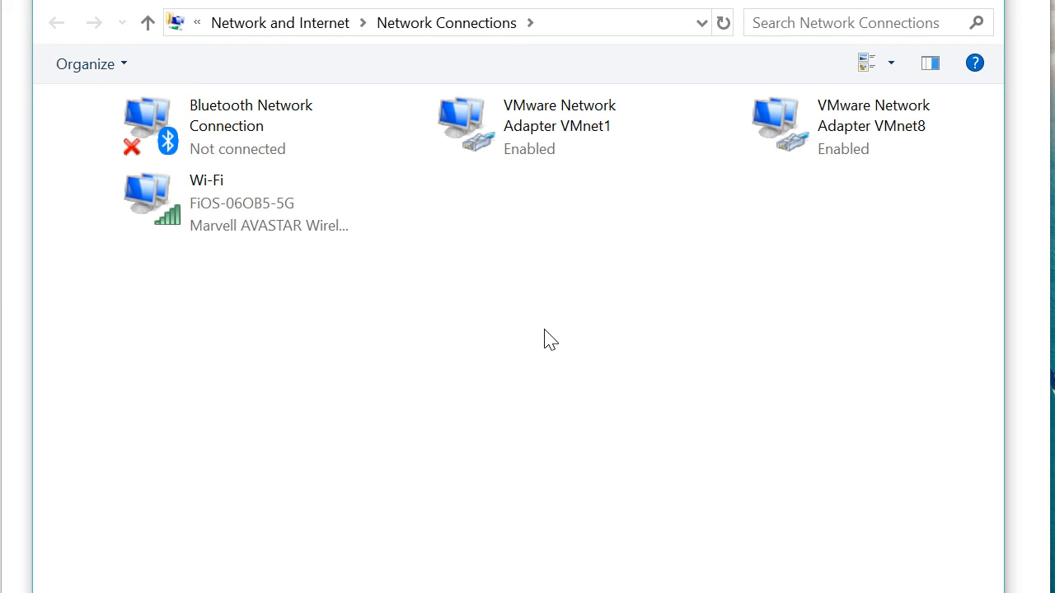
pyautogui.click(552, 145)
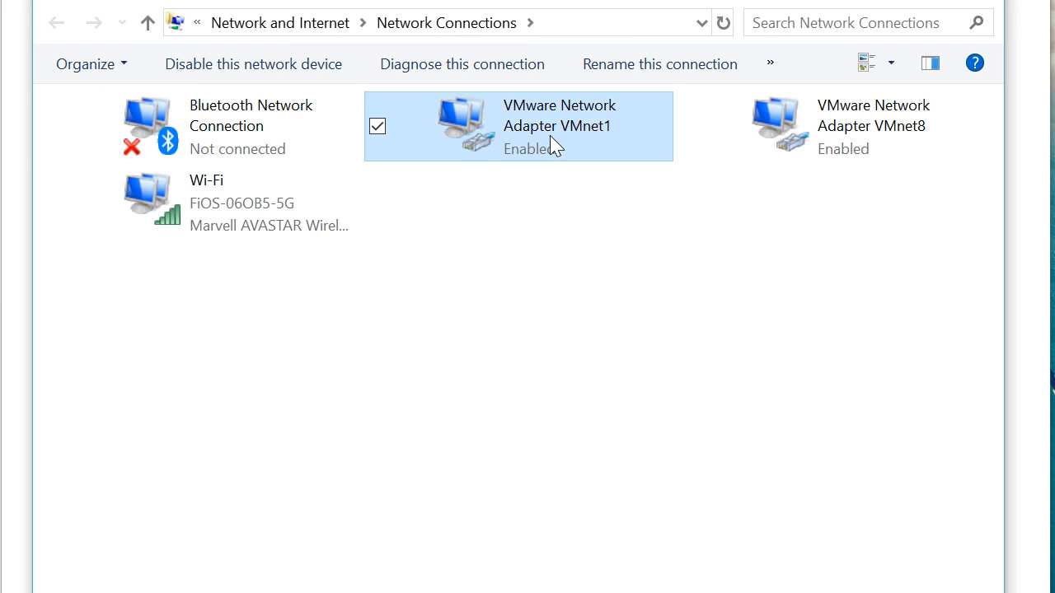
pyautogui.rightClick(552, 145)
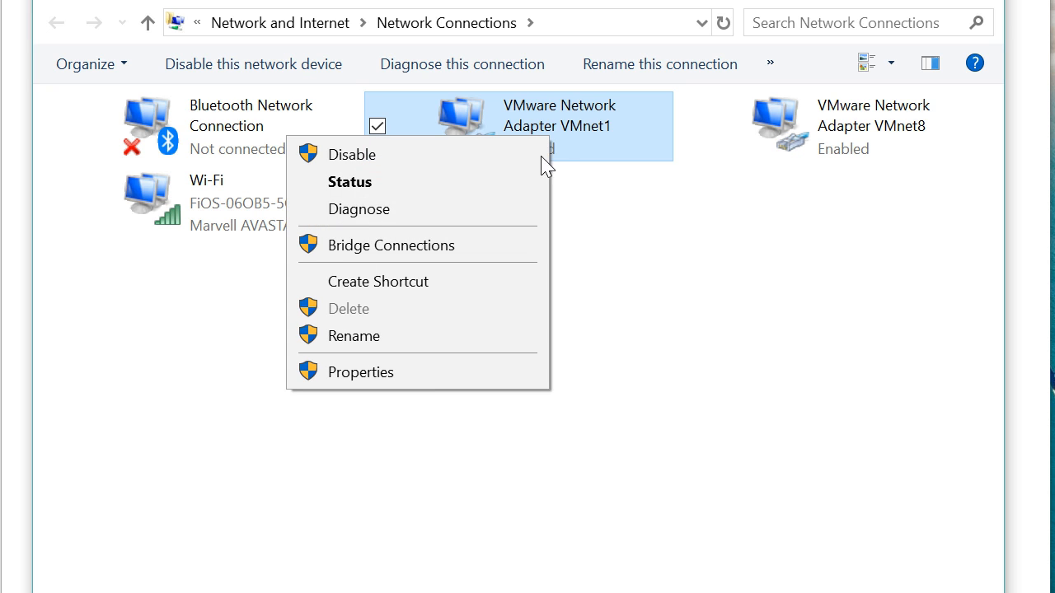
pyautogui.click(445, 373)
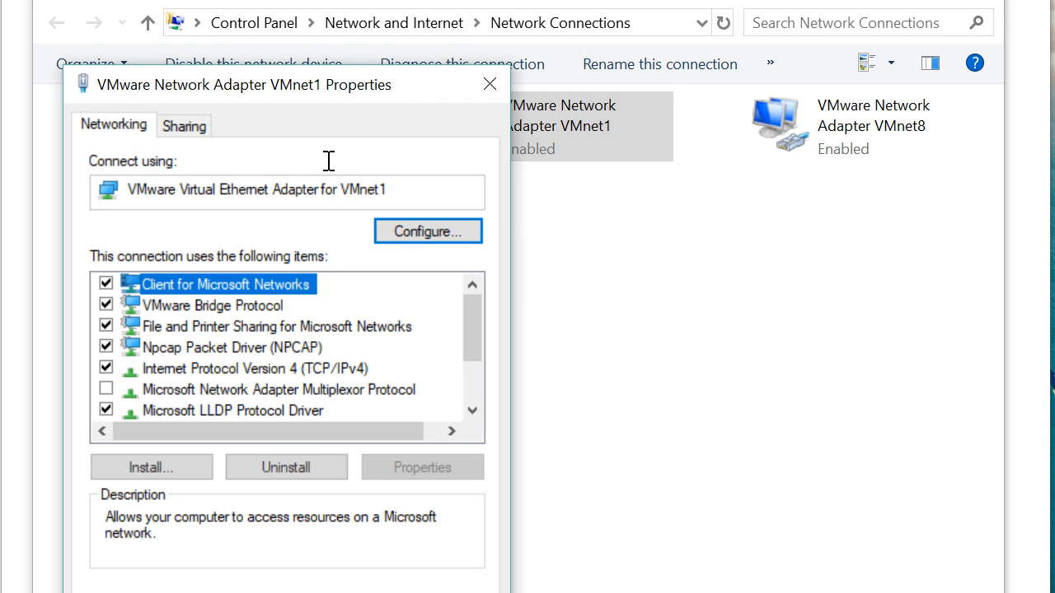
pyautogui.moveTo(303, 97); pyautogui.dragTo(503, 9)
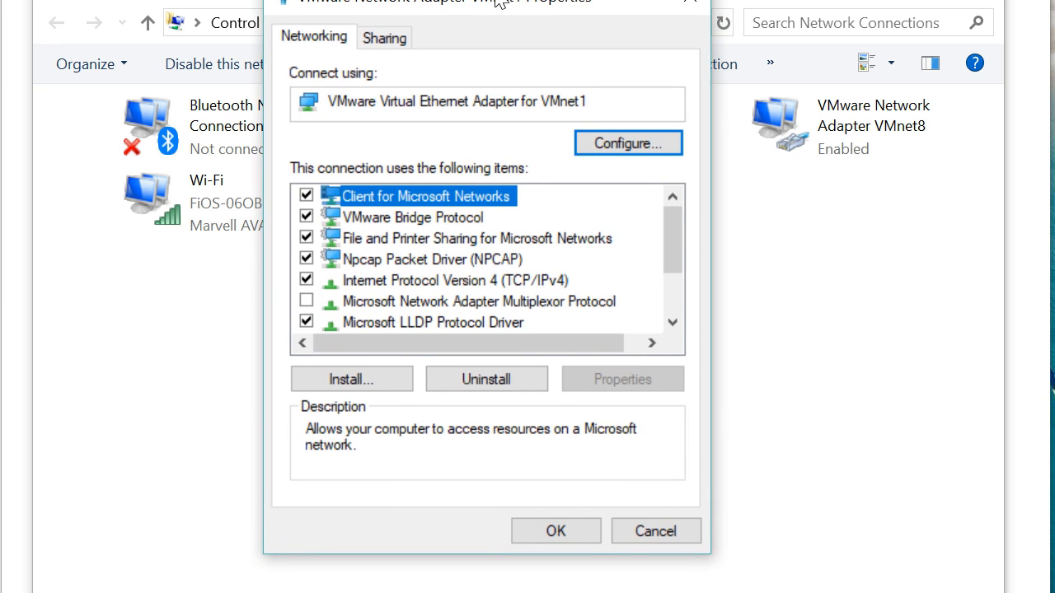
pyautogui.click(540, 285)
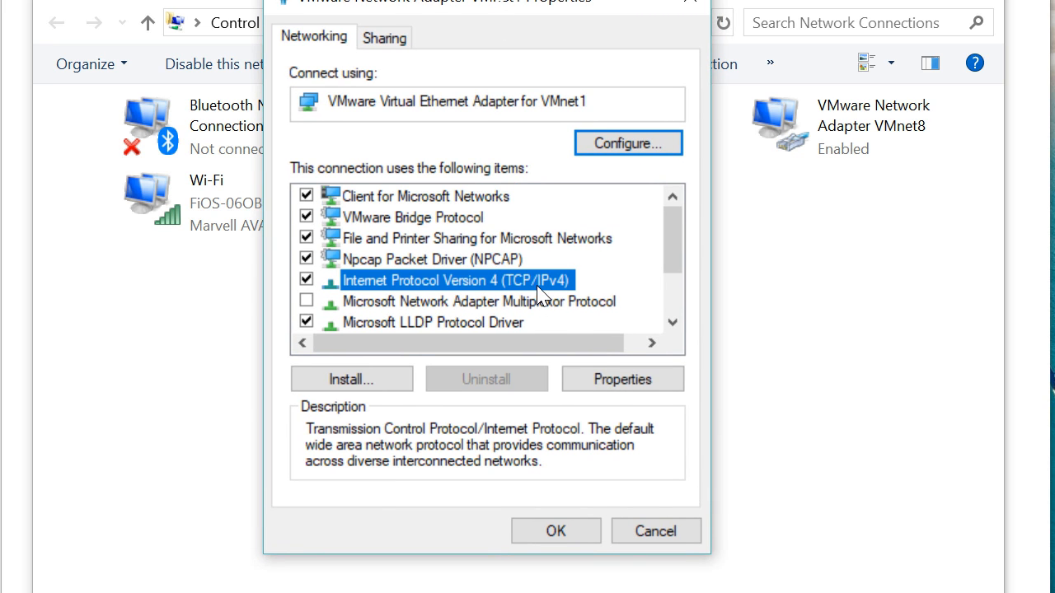
pyautogui.click(616, 385)
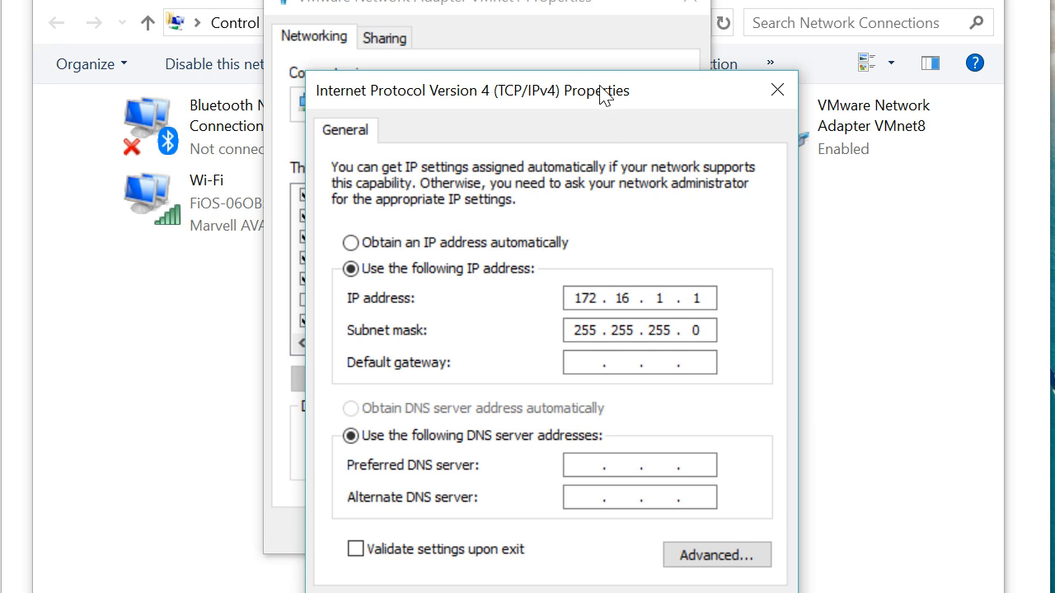
pyautogui.moveTo(606, 93); pyautogui.dragTo(544, 2)
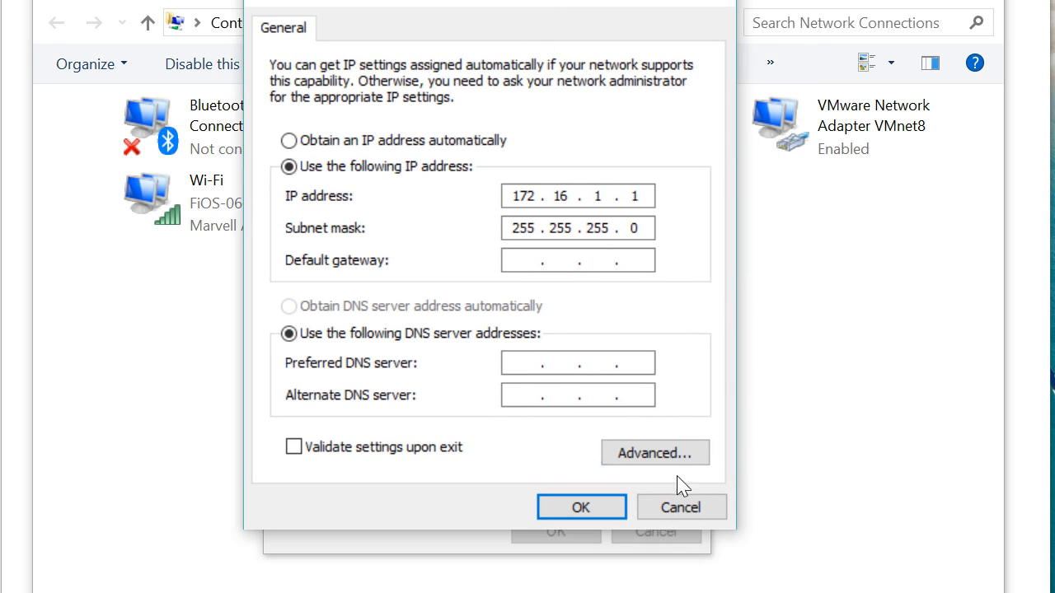
pyautogui.click(677, 511)
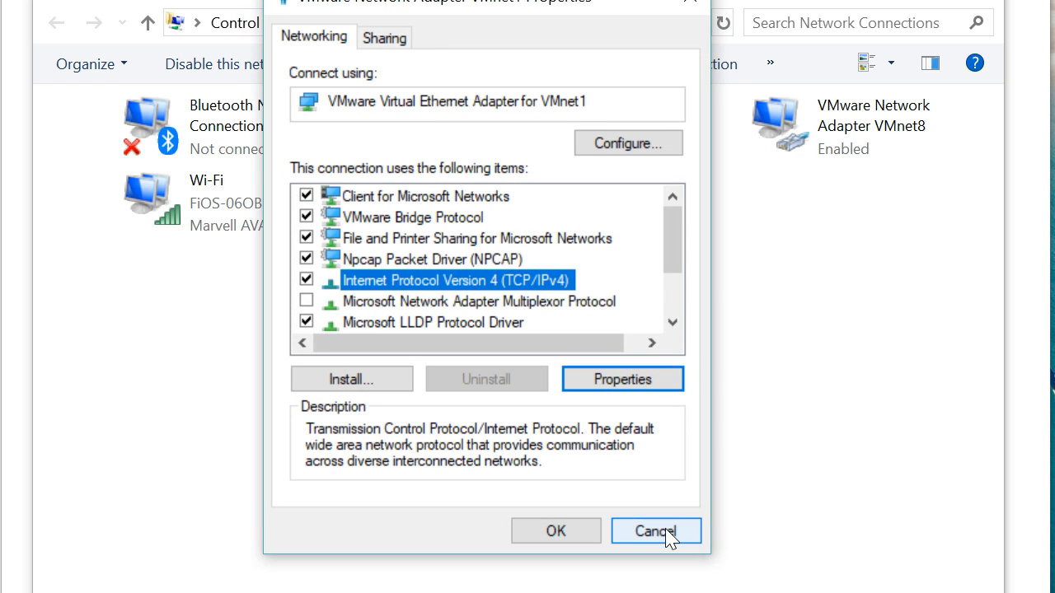
pyautogui.click(668, 534)
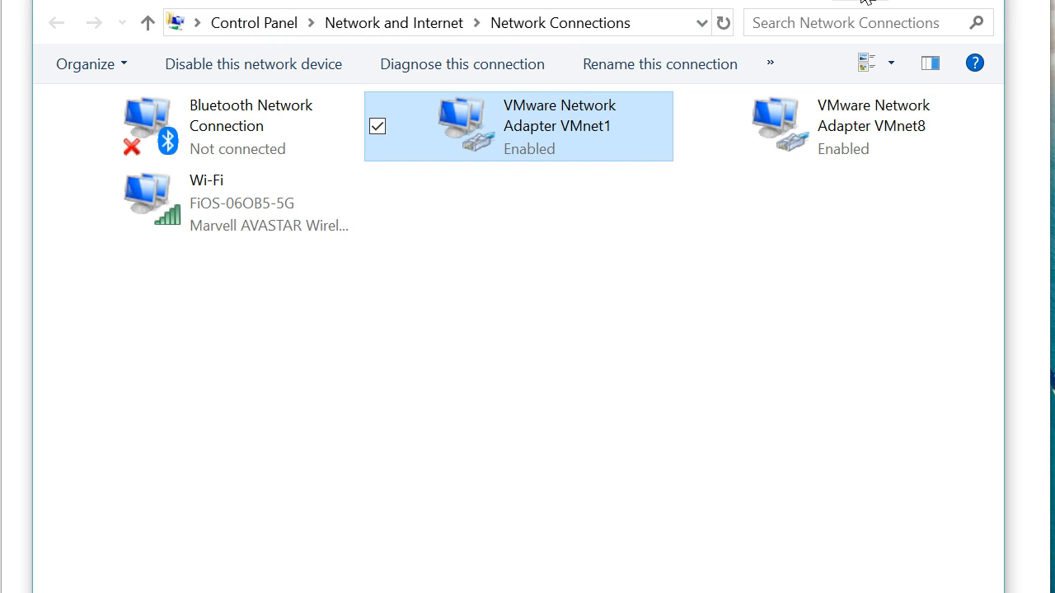
pyautogui.click(862, 1)
# - Minimize Network and Sharing Center and start the virl.1.5.x virtual machine
pyautogui.click(862, 1)
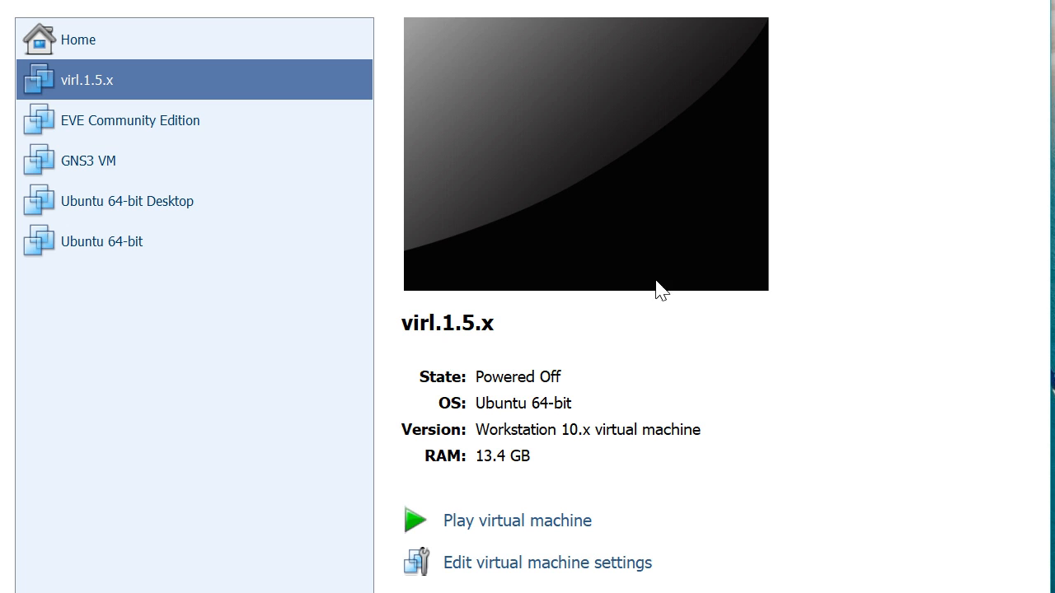
pyautogui.click(499, 534)
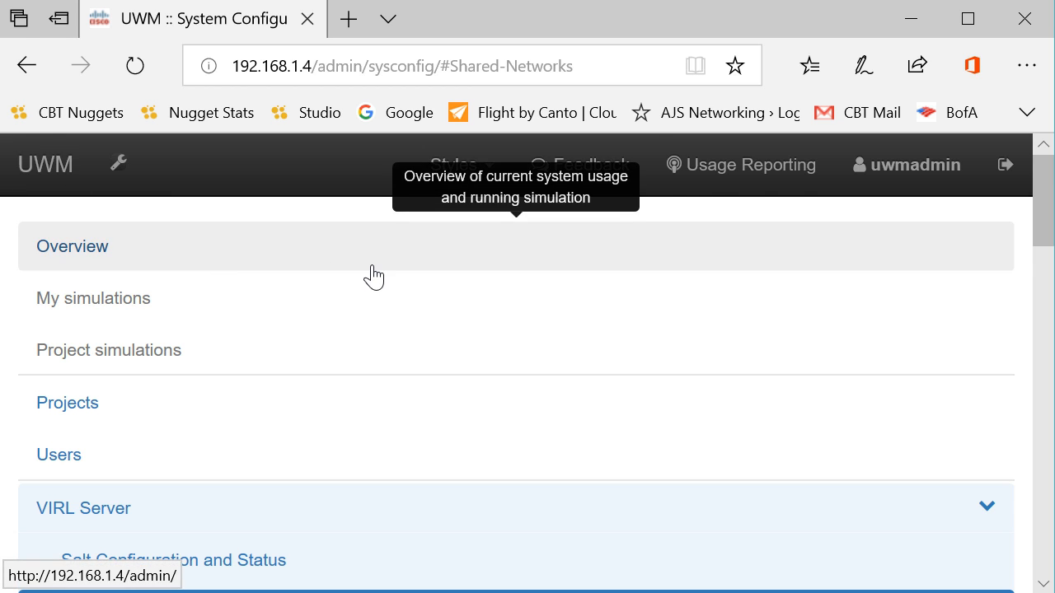
# - Open VIRL's System Configuration page at its Shared Networks settings
pyautogui.scroll(-3, 368, 276)
pyautogui.scroll(-1, 373, 277)
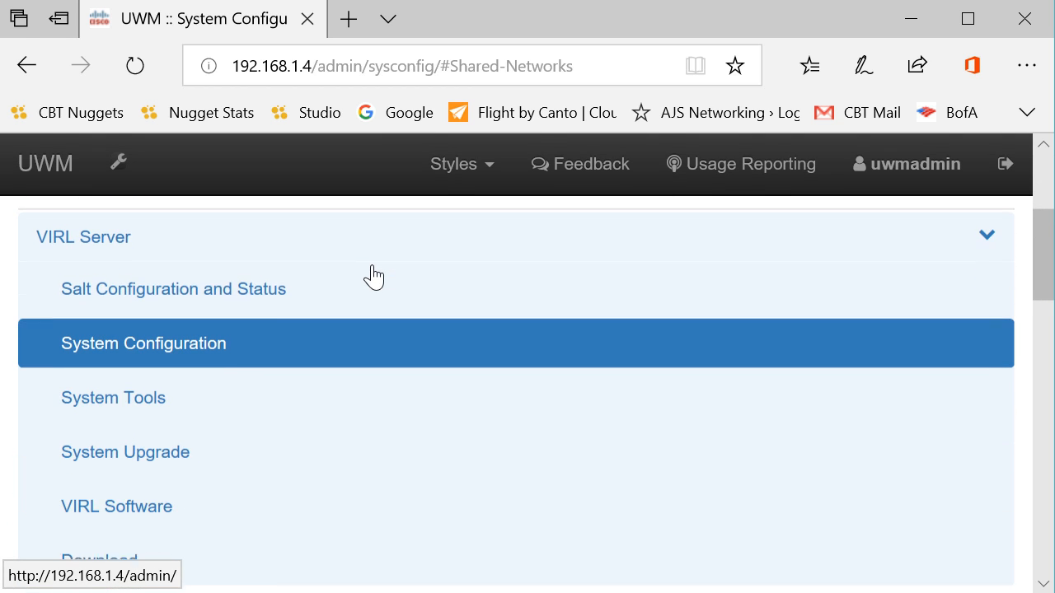
pyautogui.click(203, 356)
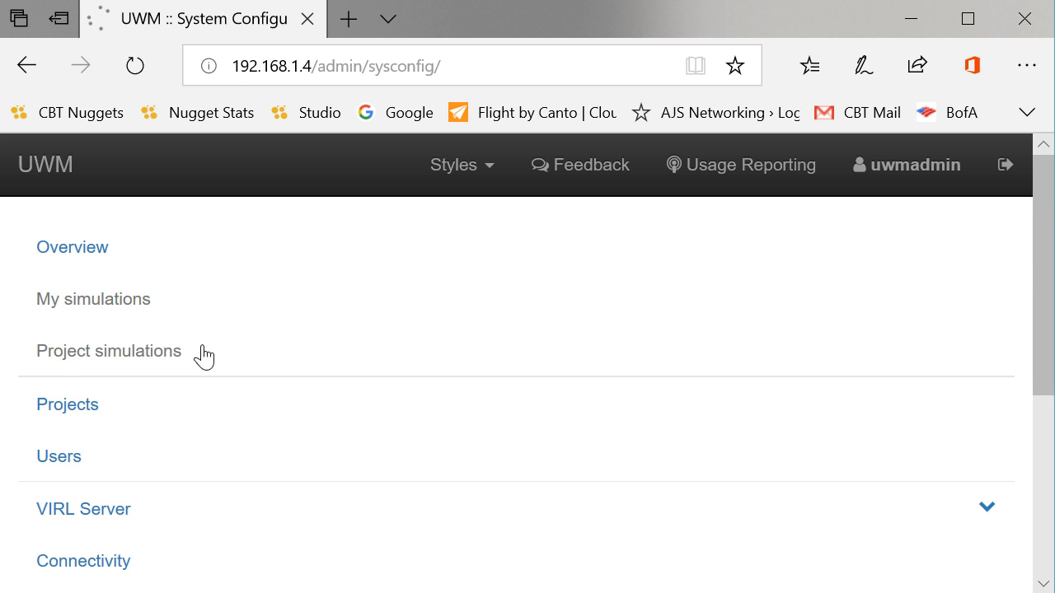
pyautogui.scroll(-2, 511, 403)
pyautogui.scroll(-8, 511, 403)
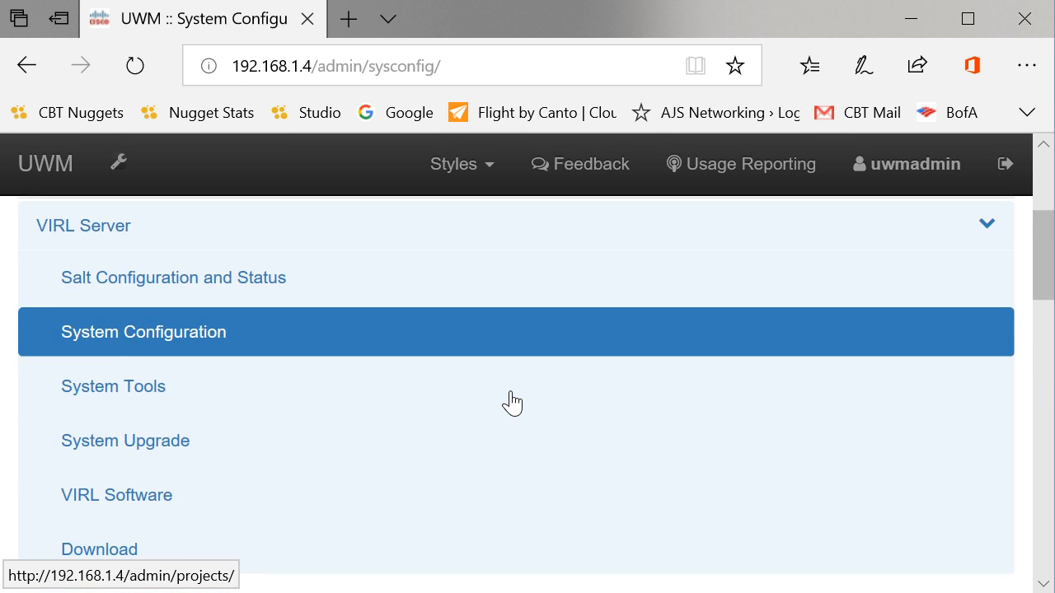
pyautogui.scroll(-3, 511, 403)
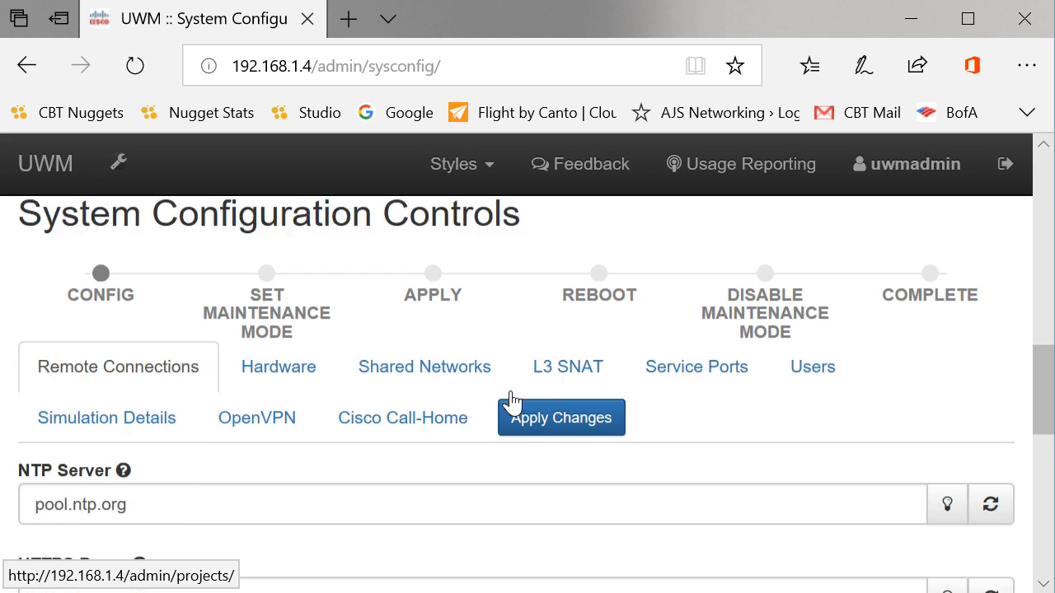
pyautogui.click(423, 304)
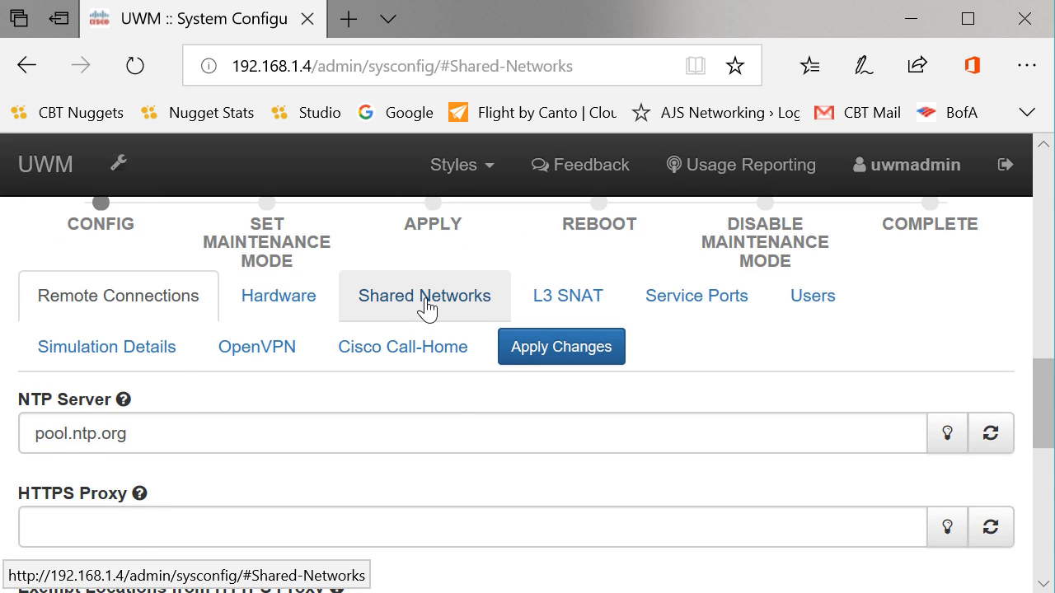
# - Show the flat network's settings (eth1, 172.16.1.250/24, gateway 172.16.1.254) and its host interface list
pyautogui.scroll(-1, 442, 441)
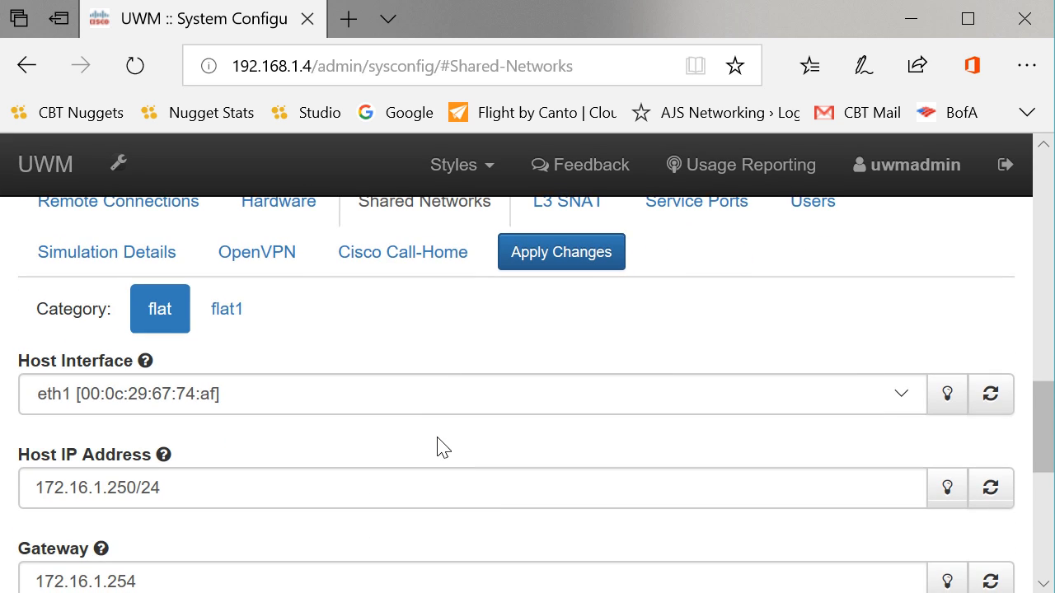
pyautogui.click(160, 314)
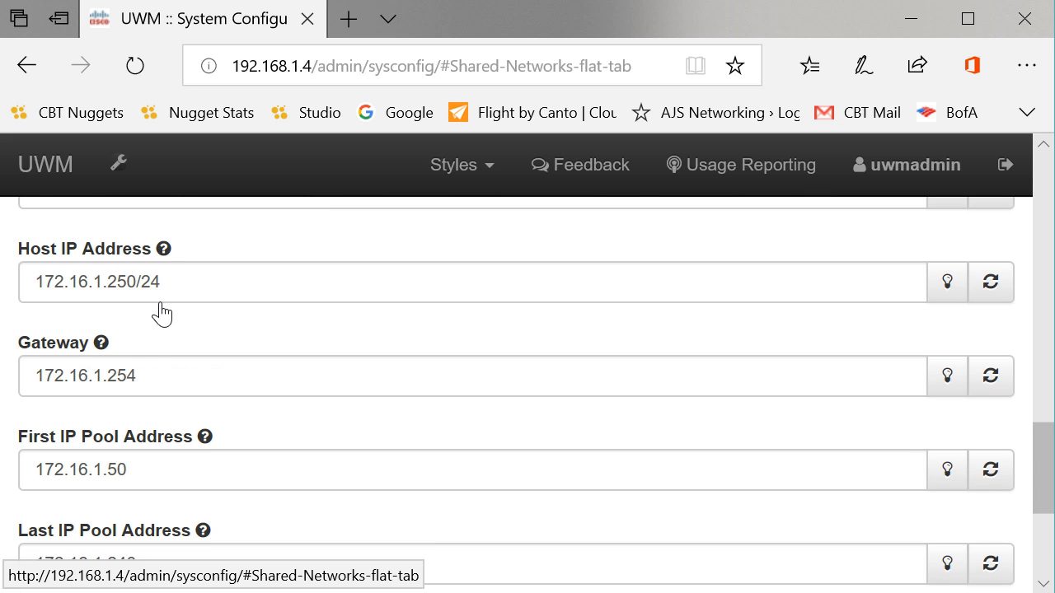
pyautogui.scroll(2, 242, 360)
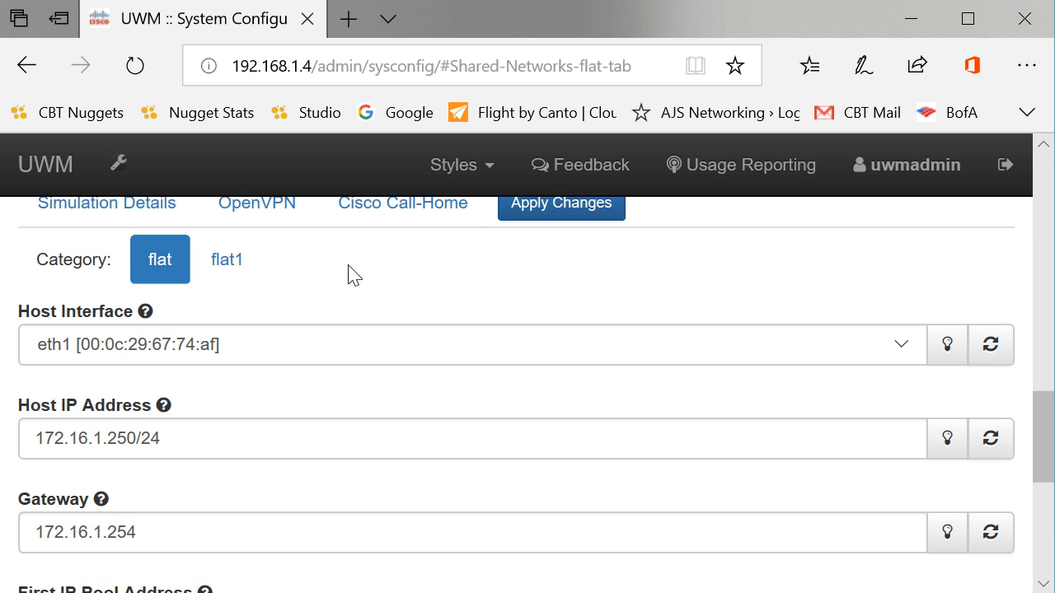
pyautogui.click(904, 354)
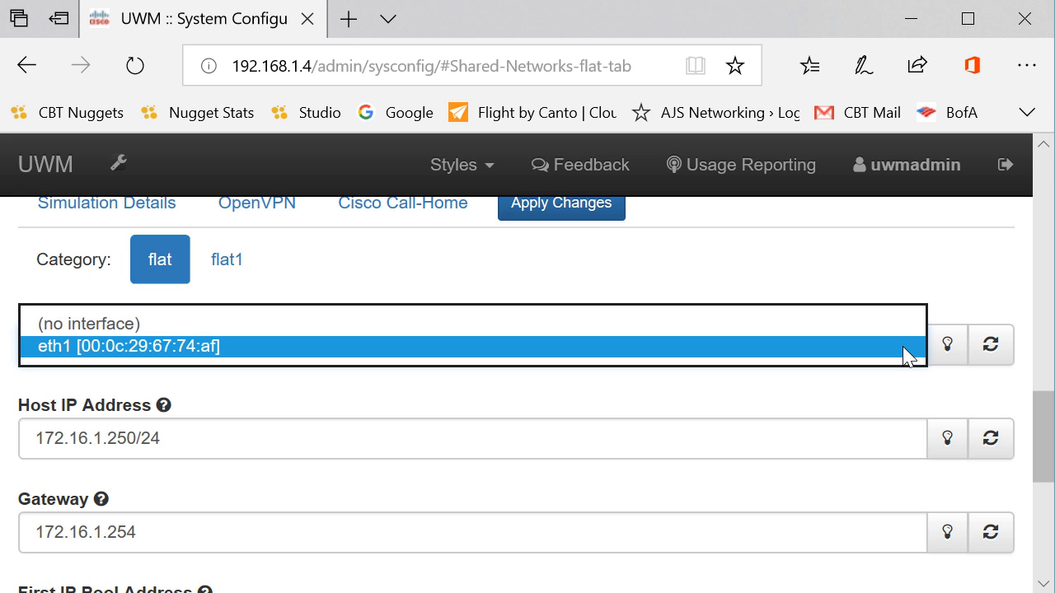
# - Keep eth1 as flat's host interface and review the 172.16.1.50–172.16.1.240 pool and DNS fields
pyautogui.click(347, 352)
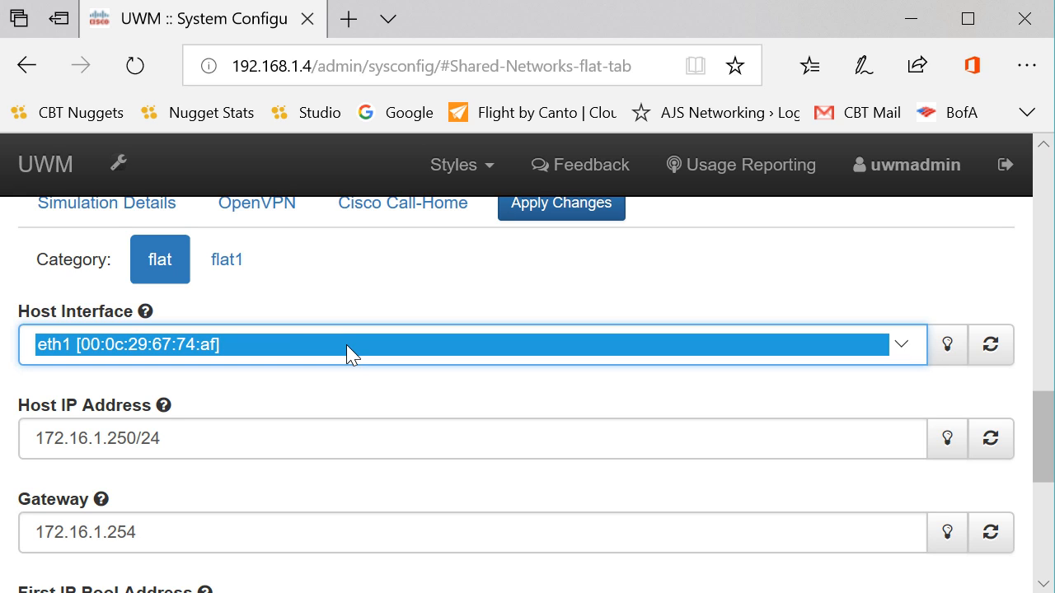
pyautogui.scroll(-1, 393, 280)
pyautogui.scroll(1, 393, 280)
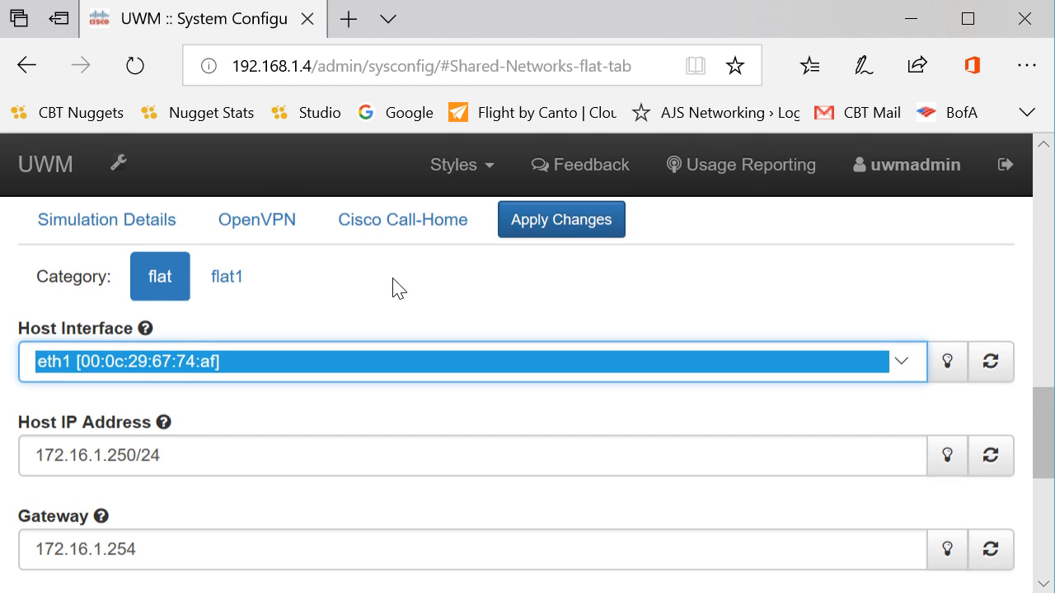
pyautogui.scroll(-4, 393, 286)
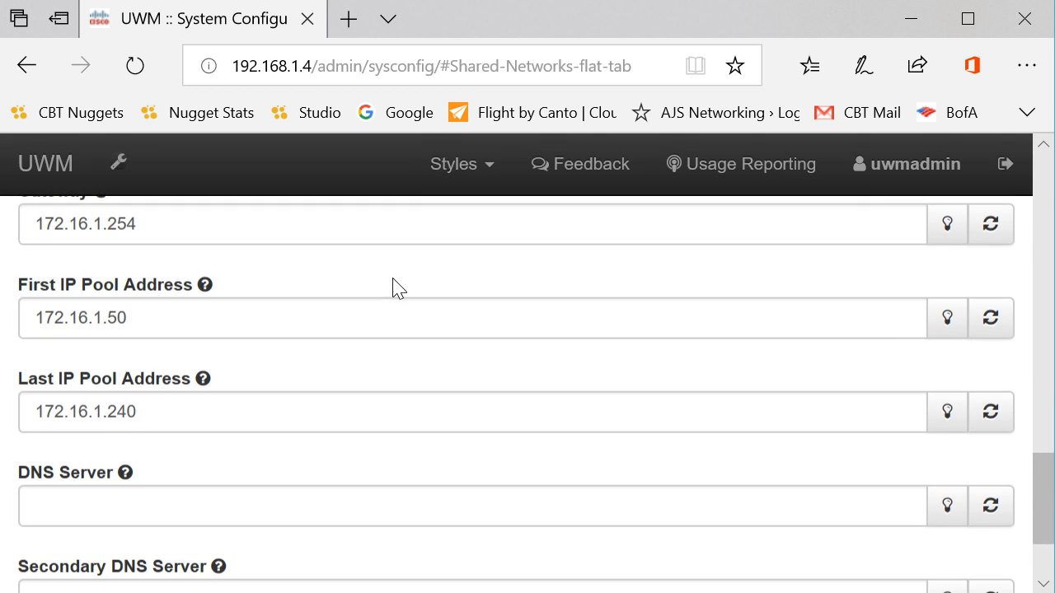
pyautogui.scroll(-2, 393, 286)
pyautogui.scroll(5, 394, 286)
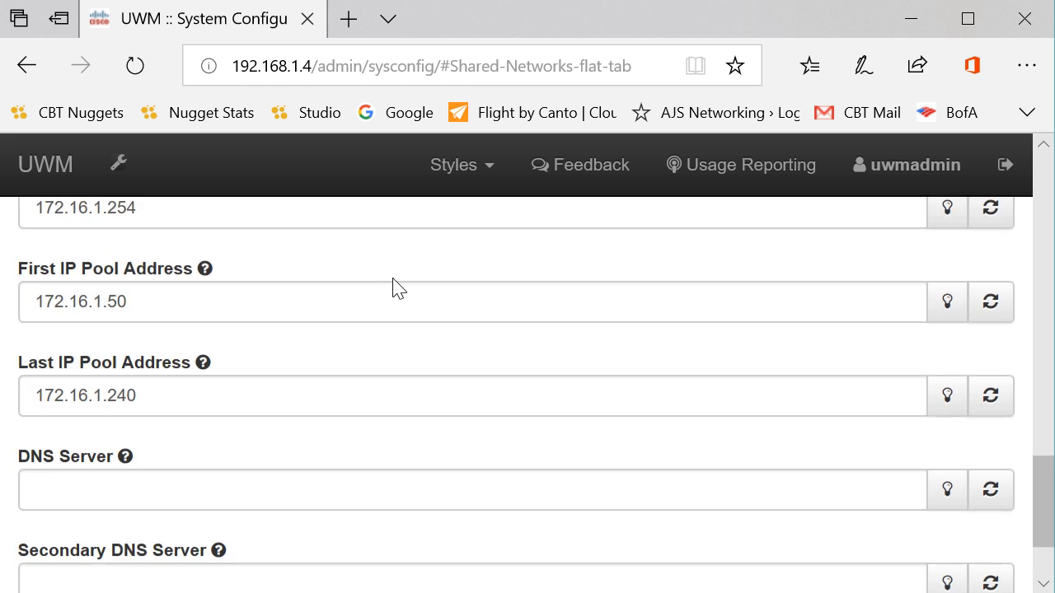
pyautogui.scroll(2, 393, 286)
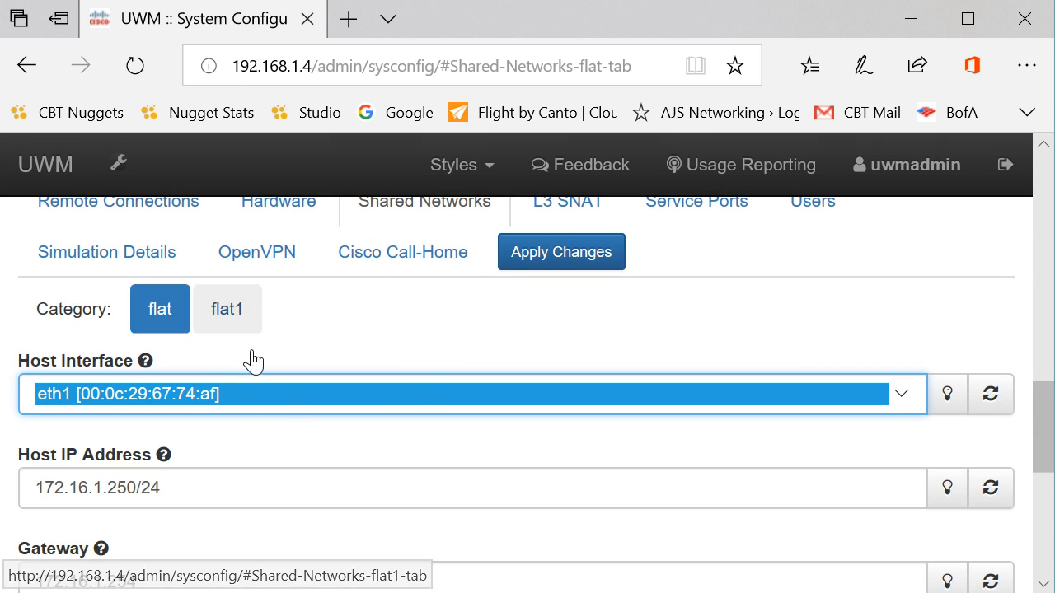
pyautogui.scroll(1, 435, 329)
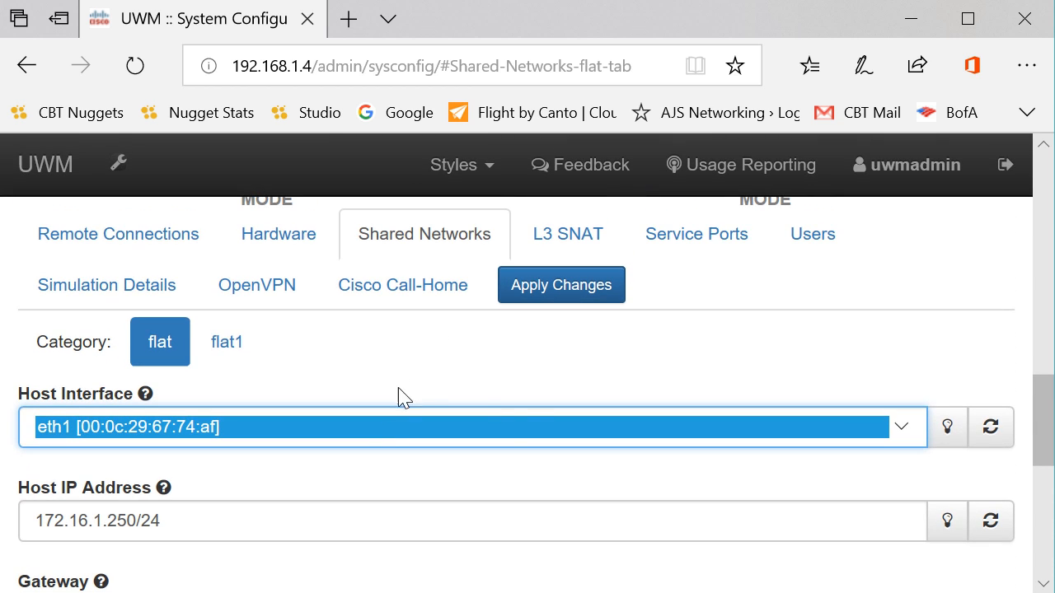
pyautogui.scroll(1, 553, 346)
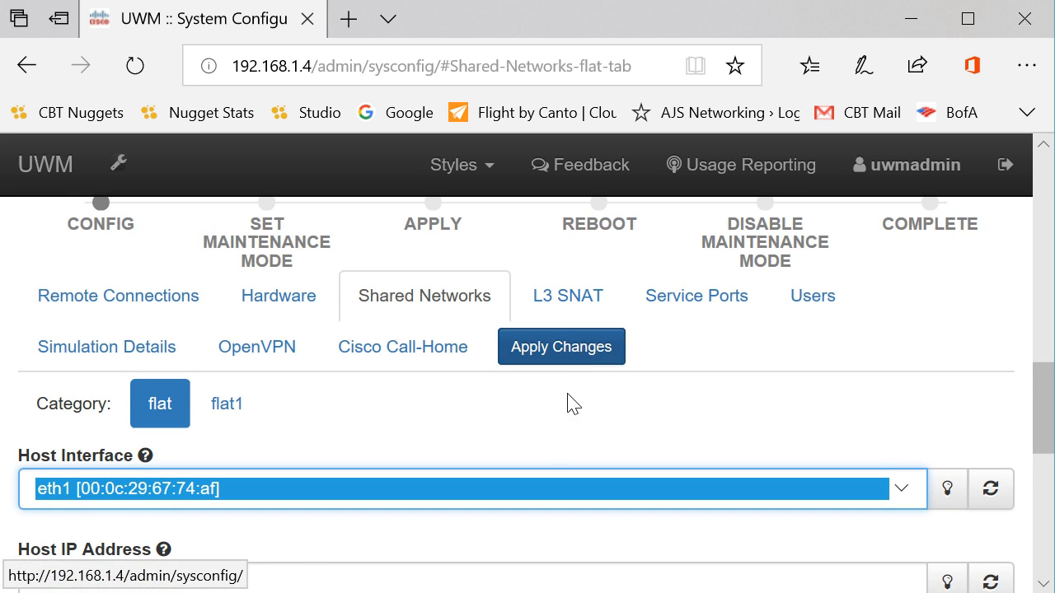
pyautogui.scroll(1, 552, 445)
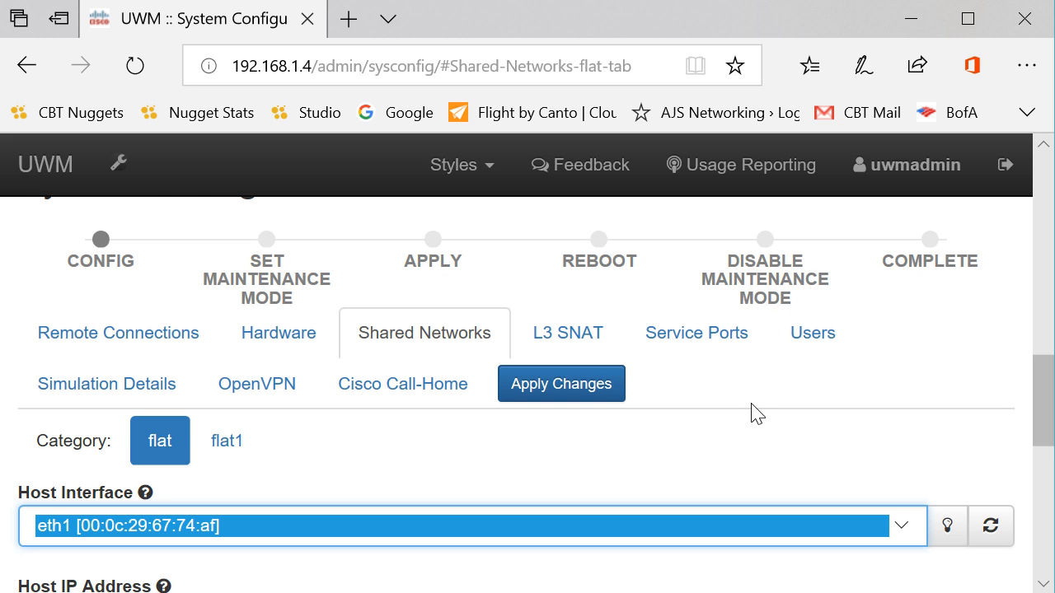
pyautogui.scroll(2, 752, 412)
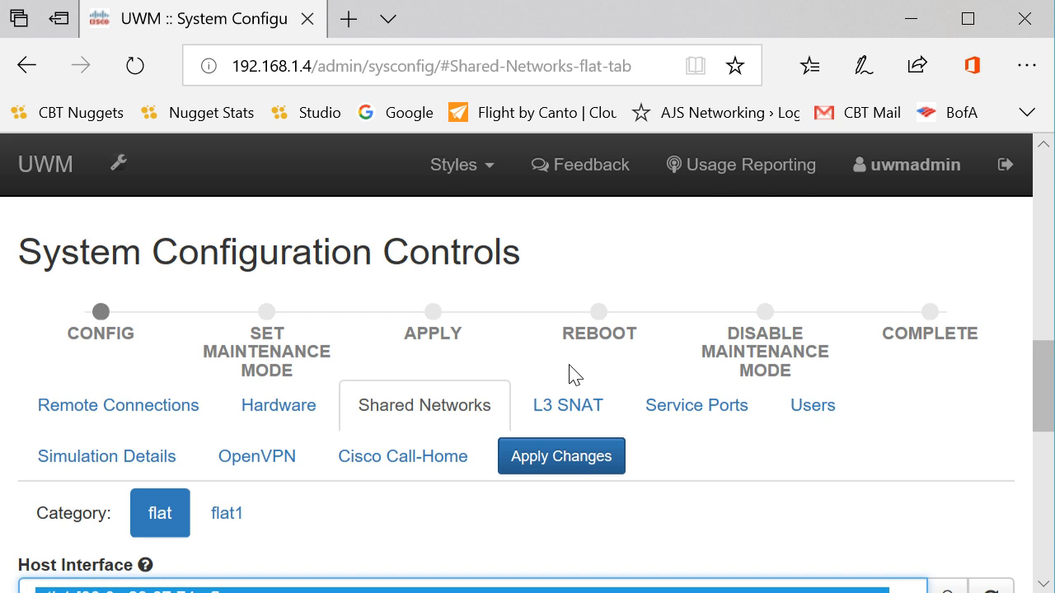
pyautogui.scroll(-3, 571, 373)
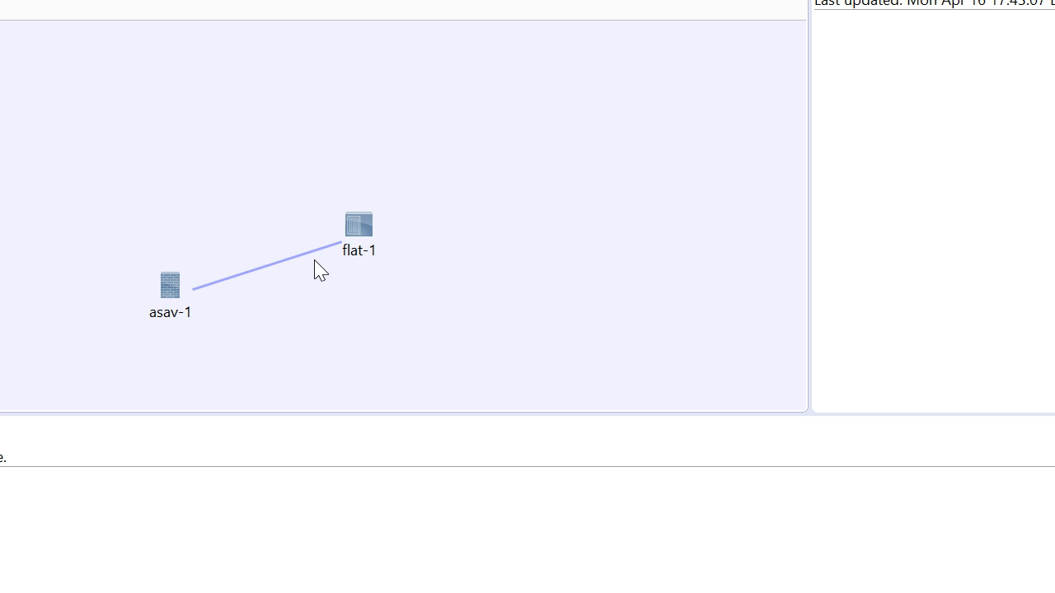
# - Check asav-1's flat-1 address 172.16.1.56 and the management container's 172.16.1.55
pyautogui.click(264, 278)
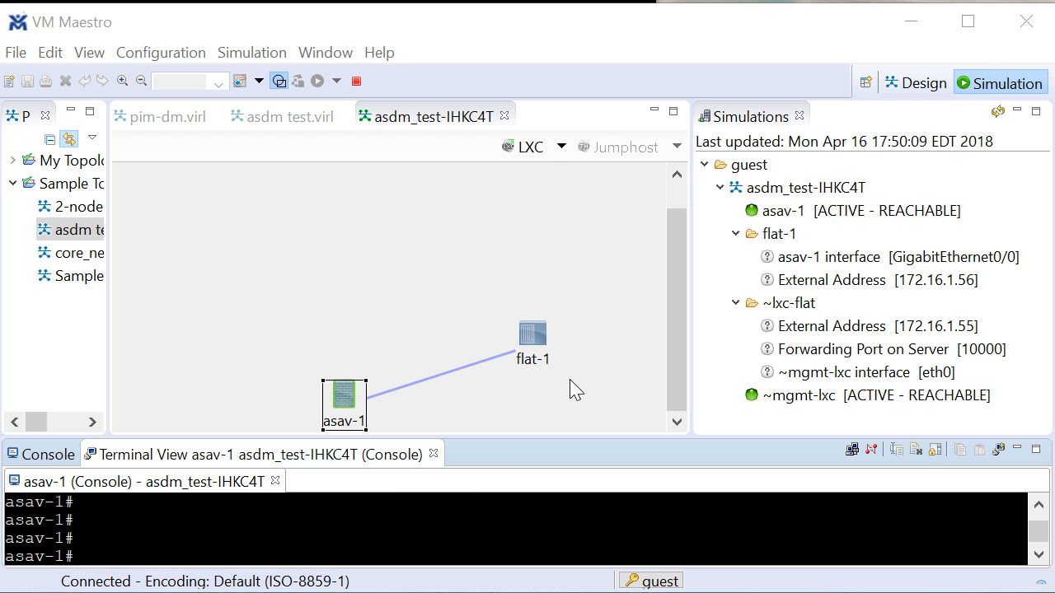
pyautogui.click(814, 332)
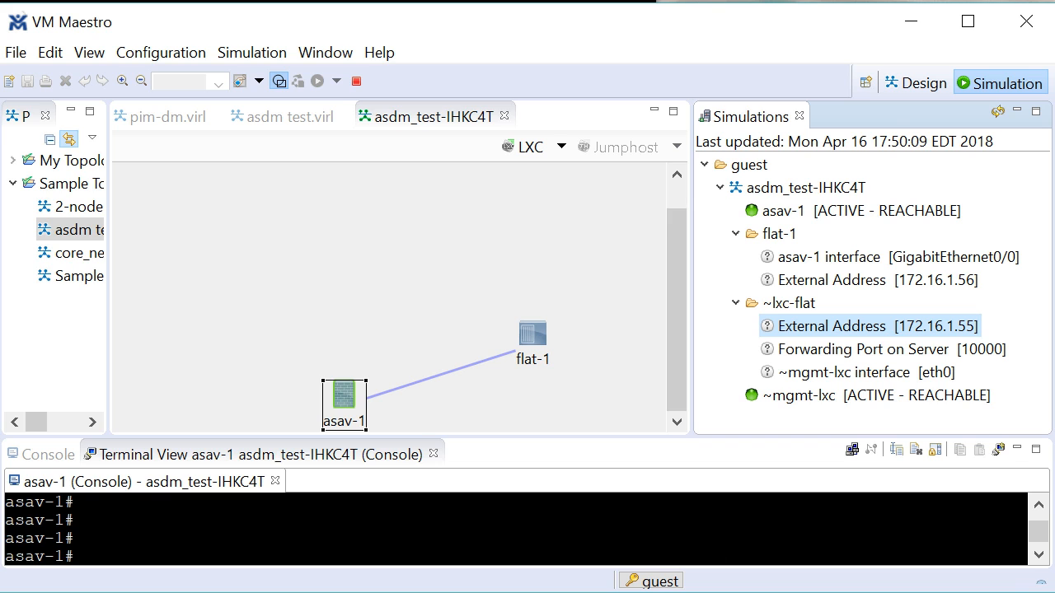
# - Ping 172.16.1.55 from the host, getting 4 of 4 replies, then close the prompt
pyautogui.hotkey('alt', 'Tab')
pyautogui.write('p')
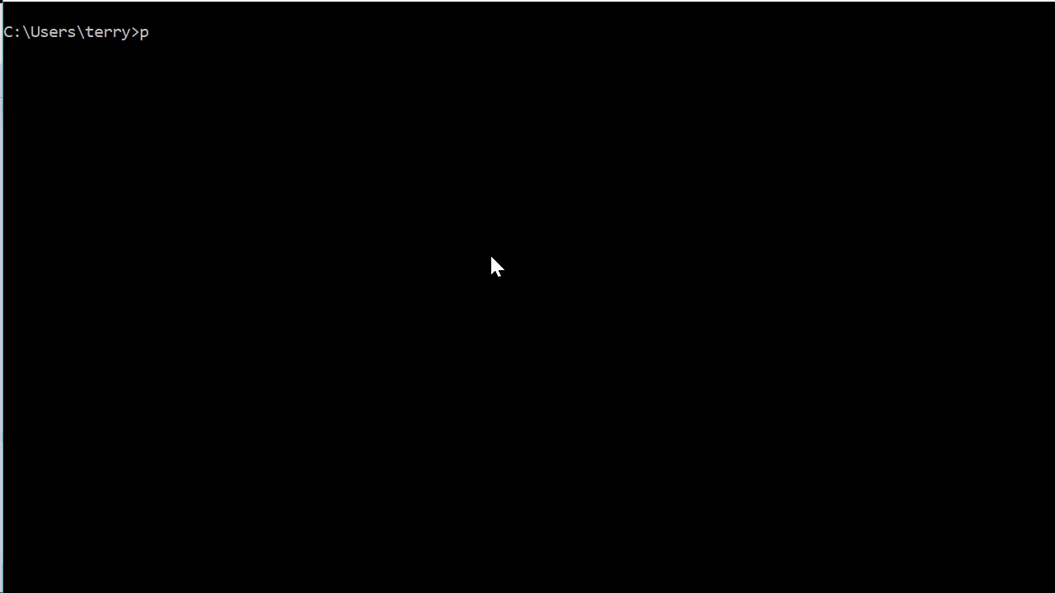
pyautogui.write('ing 172.16.1.55')
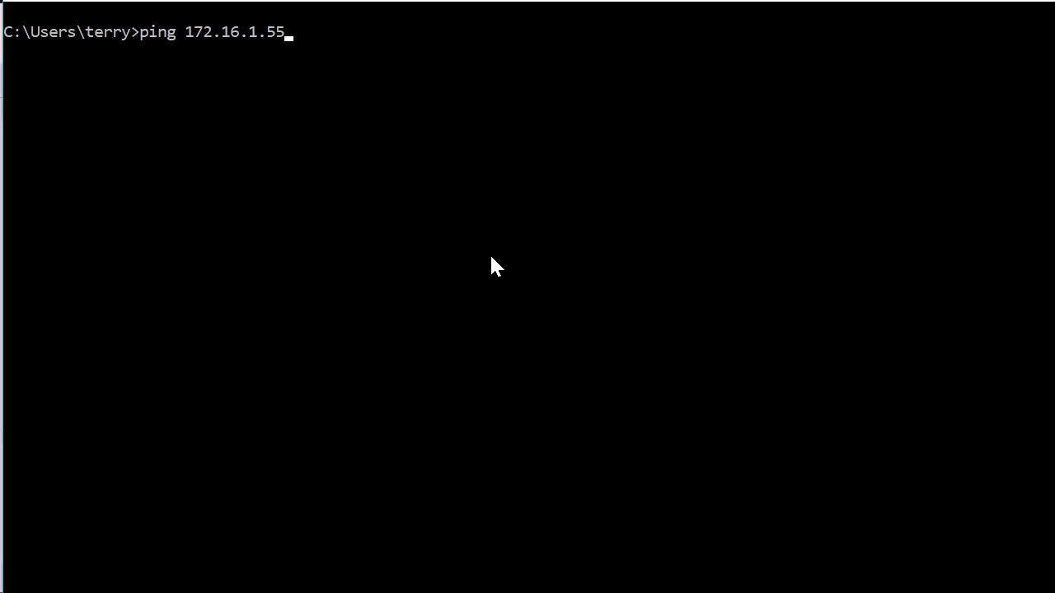
pyautogui.press('Return')
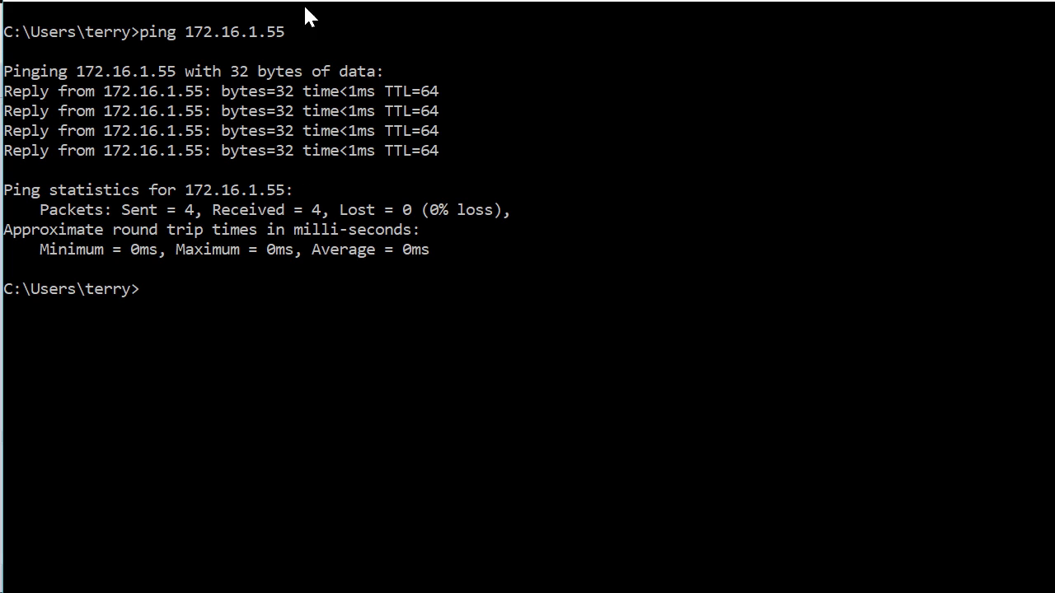
pyautogui.click(969, 7)
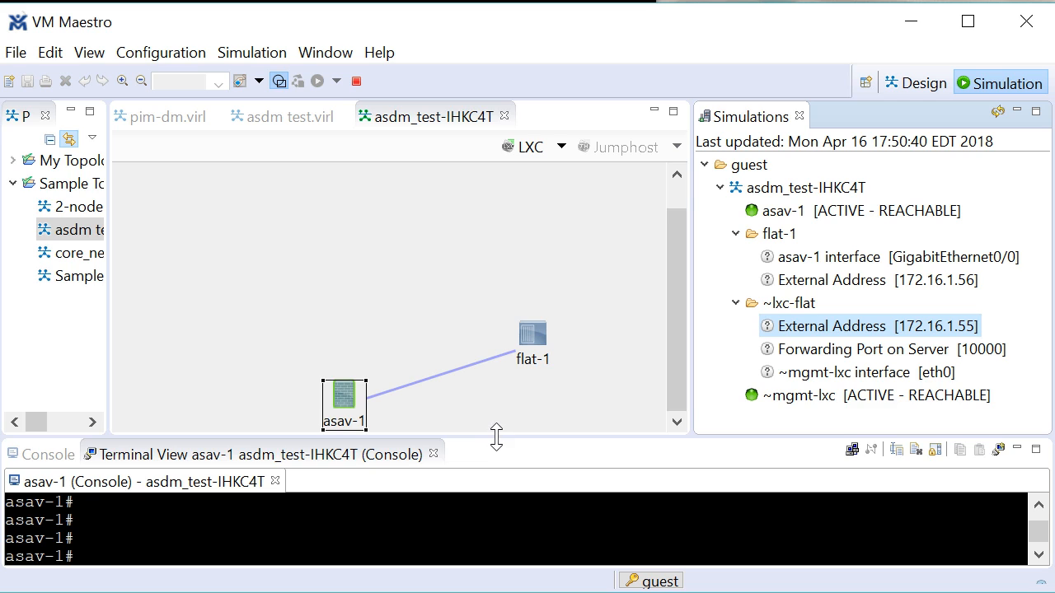
# - Run show running-config in the enlarged asav-1 console and page through it
pyautogui.moveTo(498, 437); pyautogui.dragTo(456, 180)
pyautogui.click(326, 392)
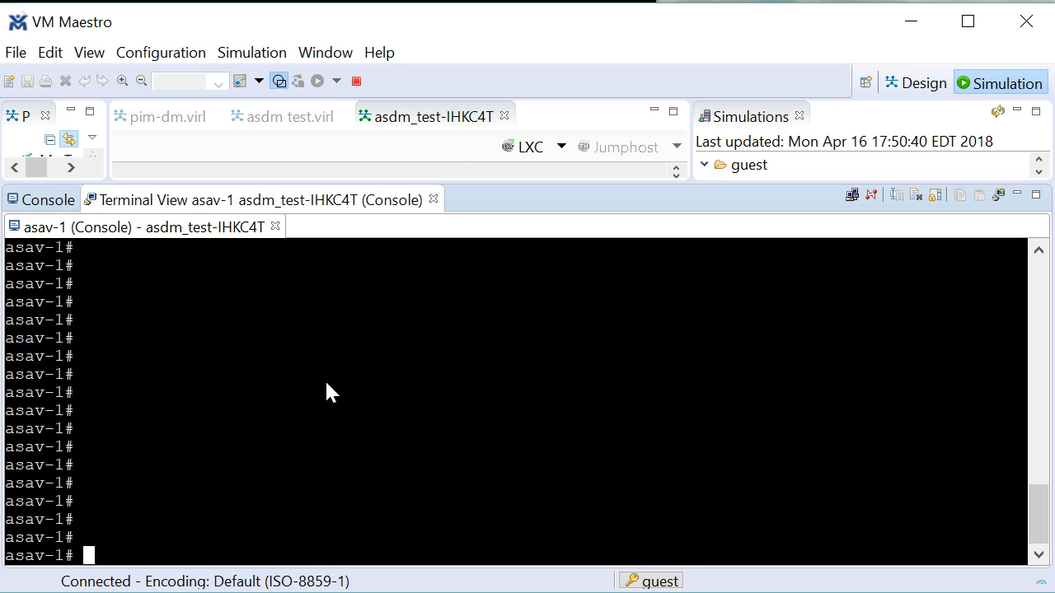
pyautogui.write('show runn')
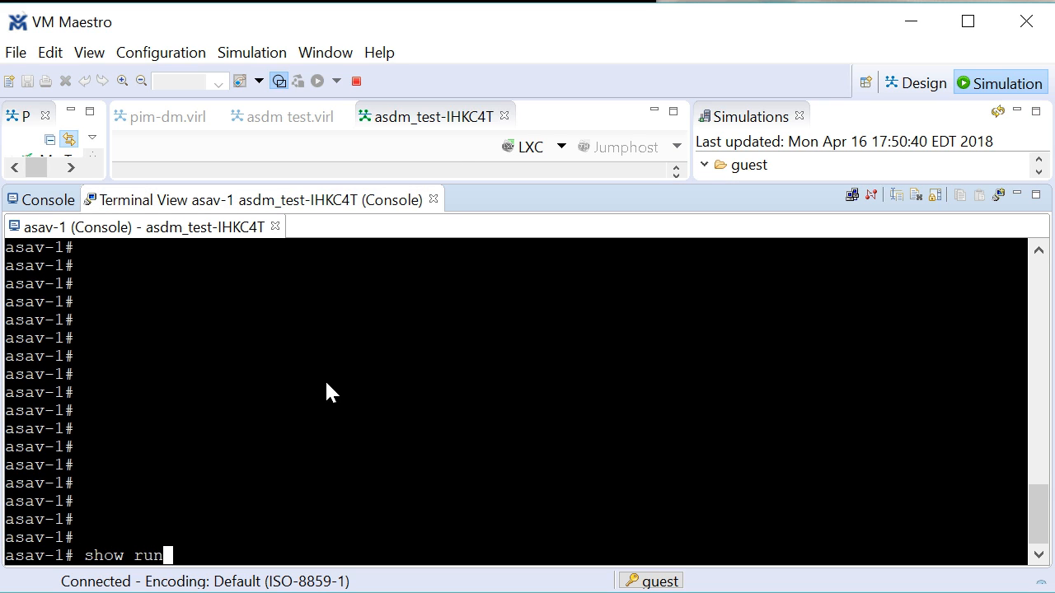
pyautogui.press('Tab')
pyautogui.press('Return')
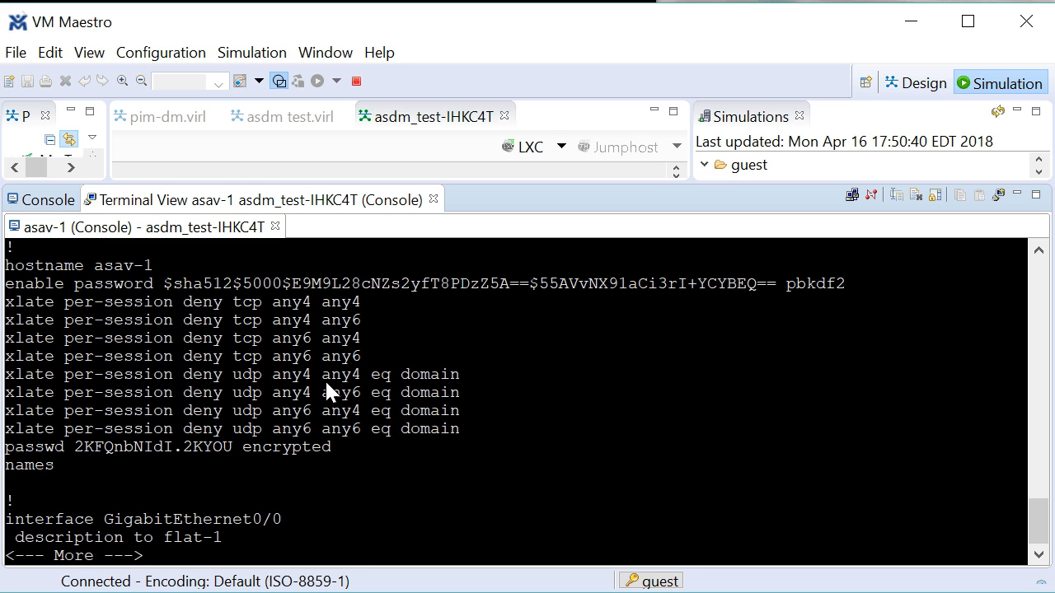
pyautogui.press('Return')
pyautogui.press('Return')
pyautogui.press('Return')
pyautogui.press('Return')
pyautogui.press('Return')
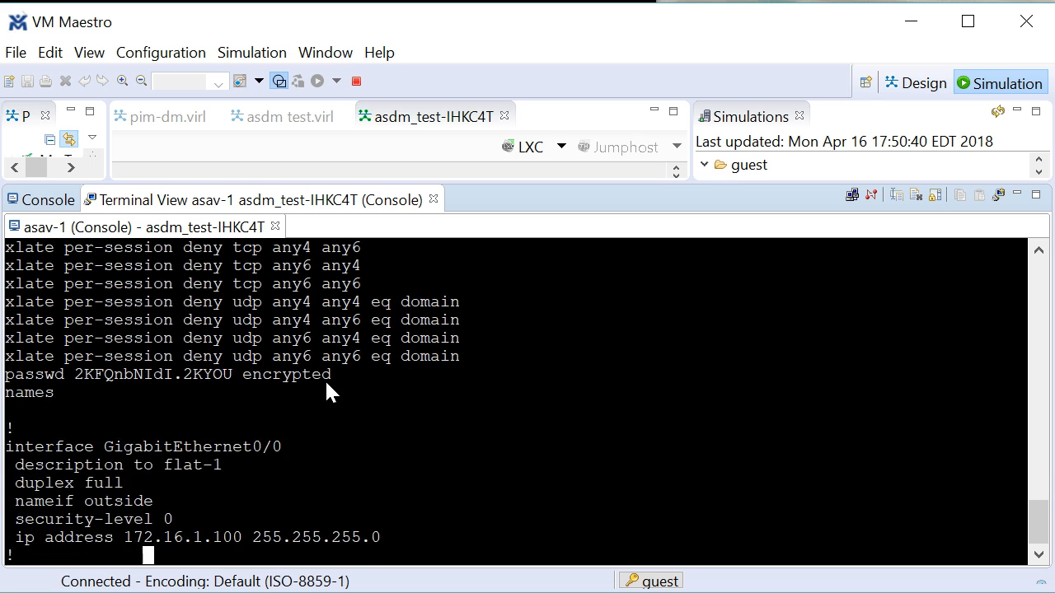
pyautogui.press('Return')
pyautogui.press('Return')
pyautogui.press('Return')
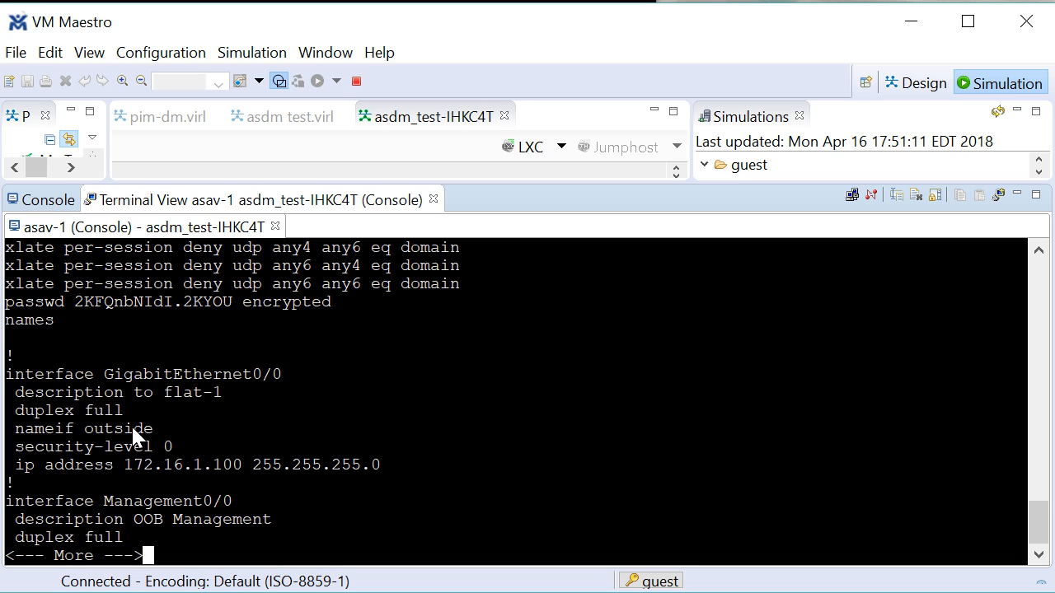
# - Highlight the outside interface lines: nameif outside, security-level 0, 172.16.1.100 255.255.255.0
pyautogui.moveTo(174, 447); pyautogui.dragTo(10, 437)
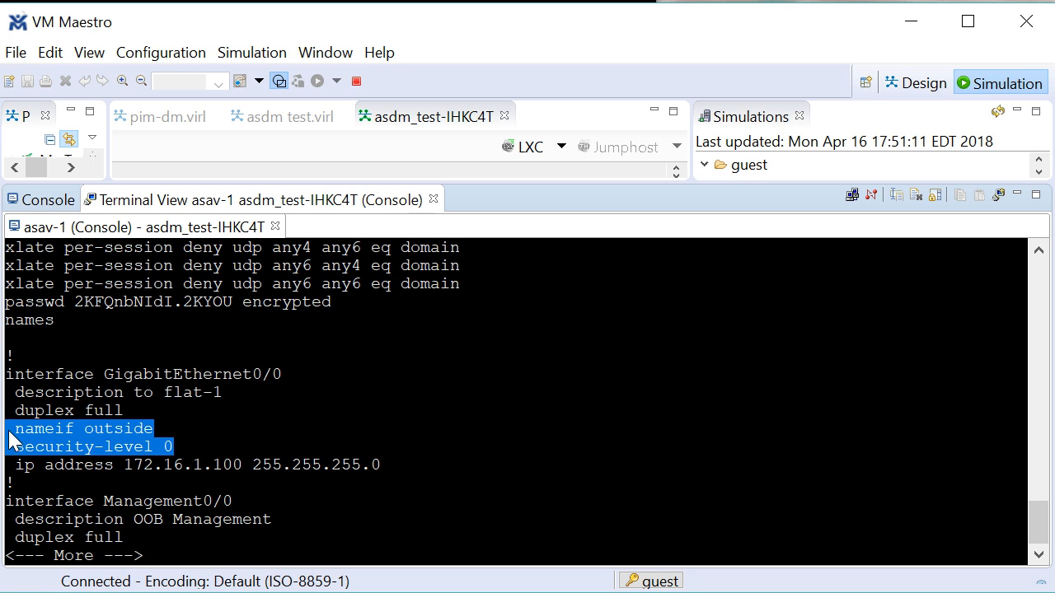
pyautogui.click(196, 473)
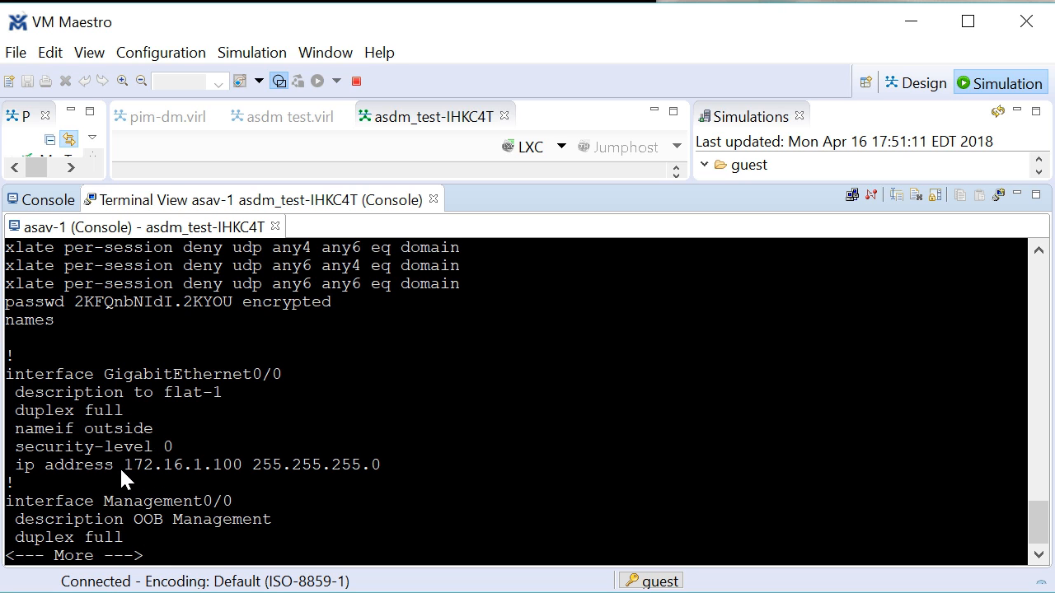
pyautogui.moveTo(119, 467); pyautogui.dragTo(410, 467)
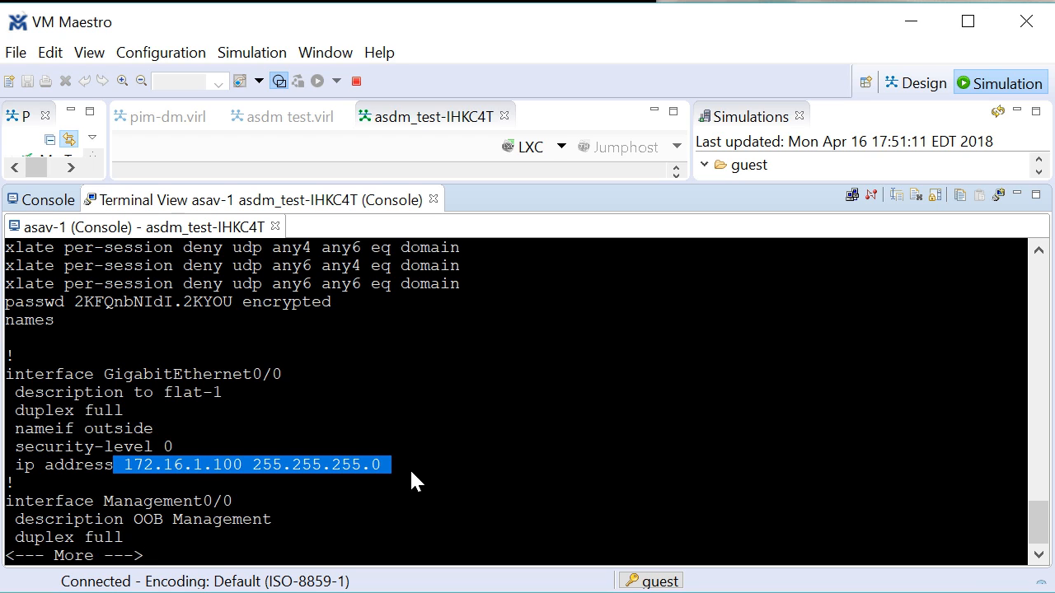
pyautogui.click(327, 441)
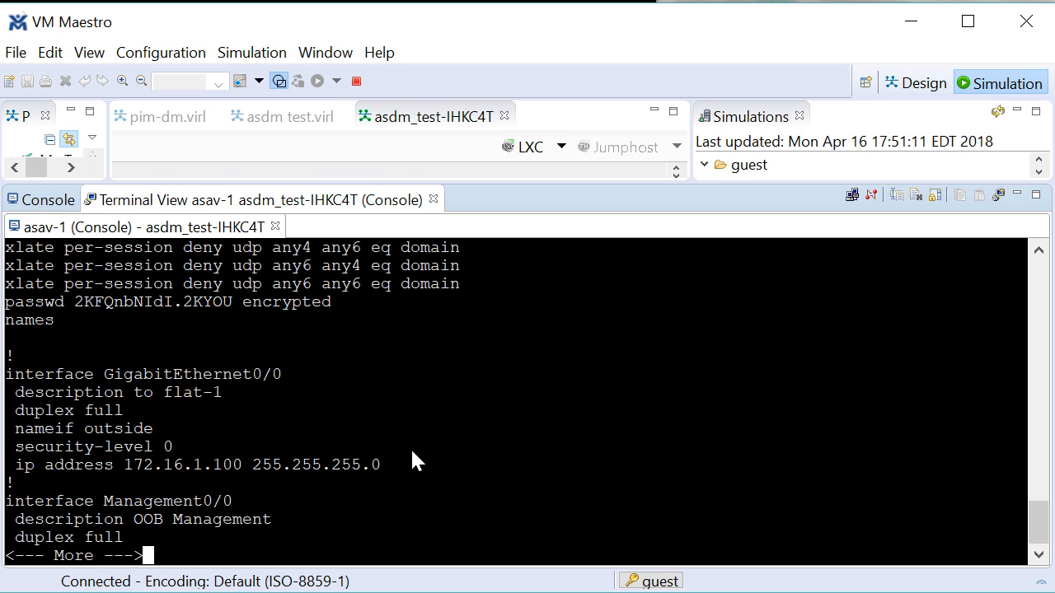
pyautogui.press('space')
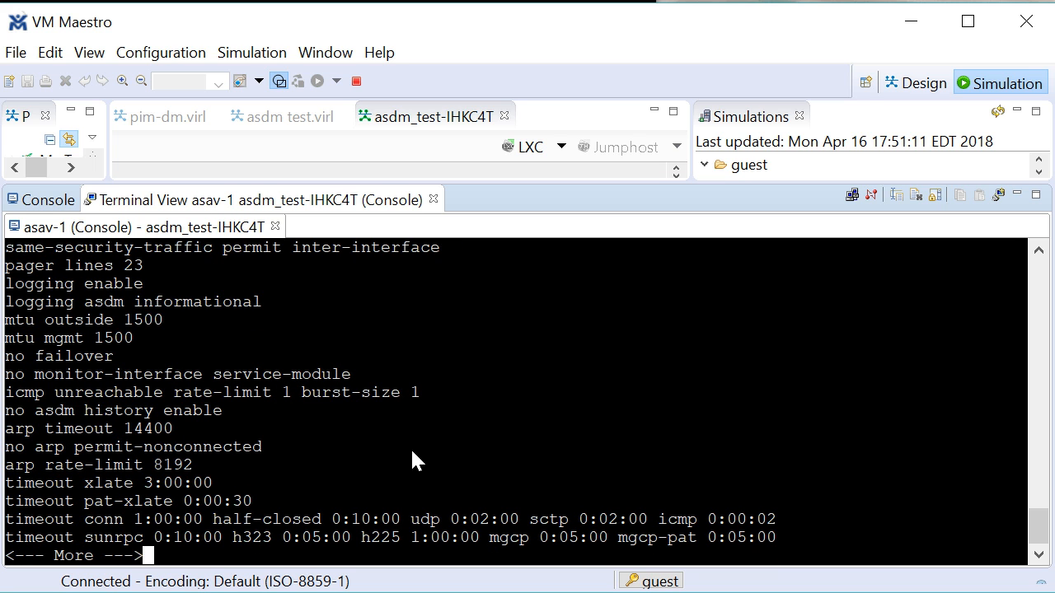
pyautogui.press('space')
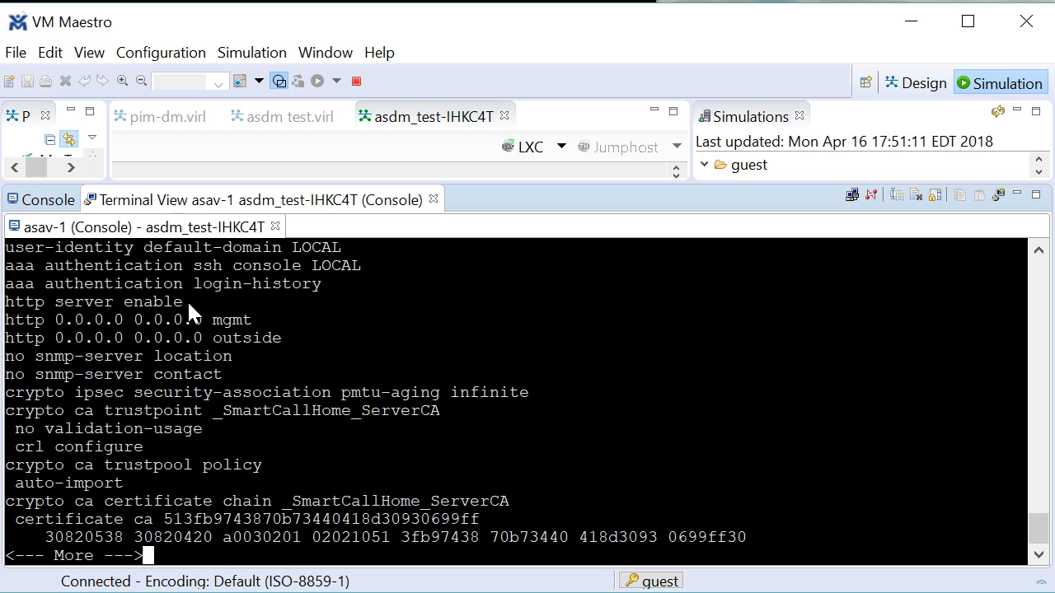
# - Highlight the http server enable and http 0.0.0.0 0.0.0.0 outside lines, quit paging, minimize VM Maestro
pyautogui.moveTo(188, 303); pyautogui.dragTo(1, 307)
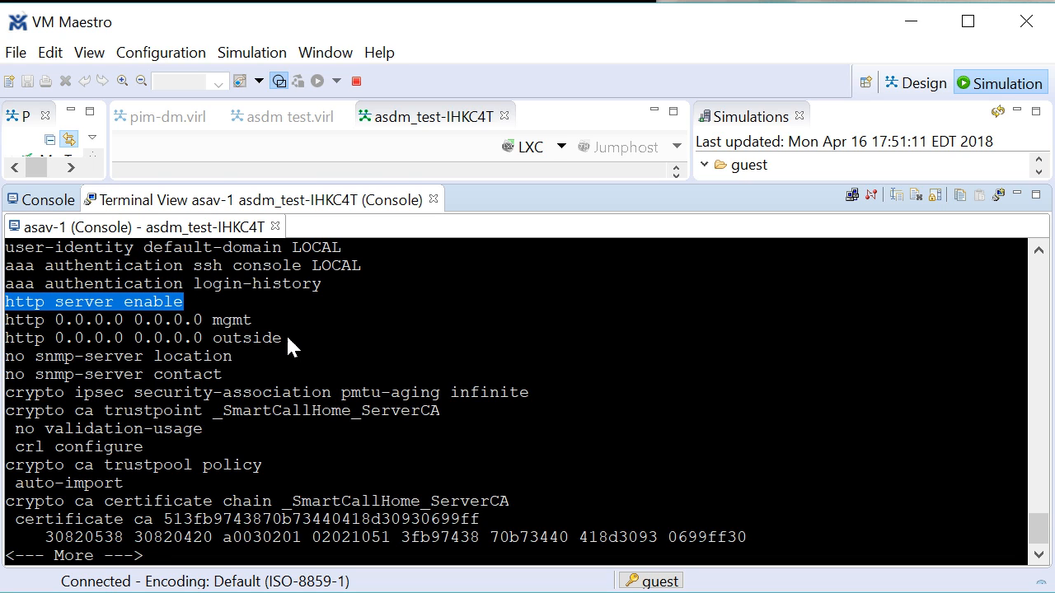
pyautogui.moveTo(294, 339); pyautogui.dragTo(12, 347)
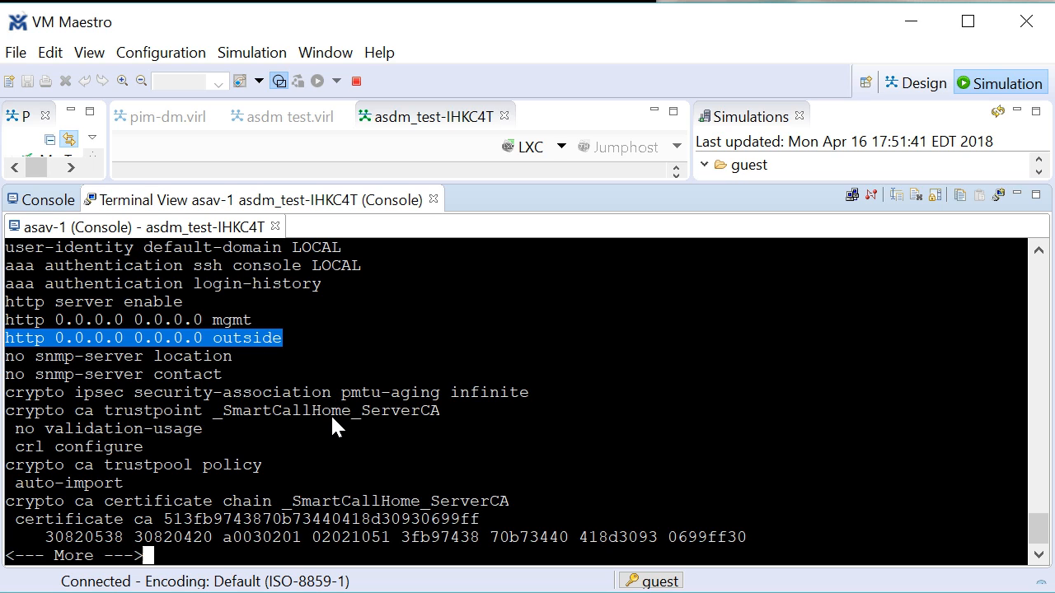
pyautogui.click(511, 424)
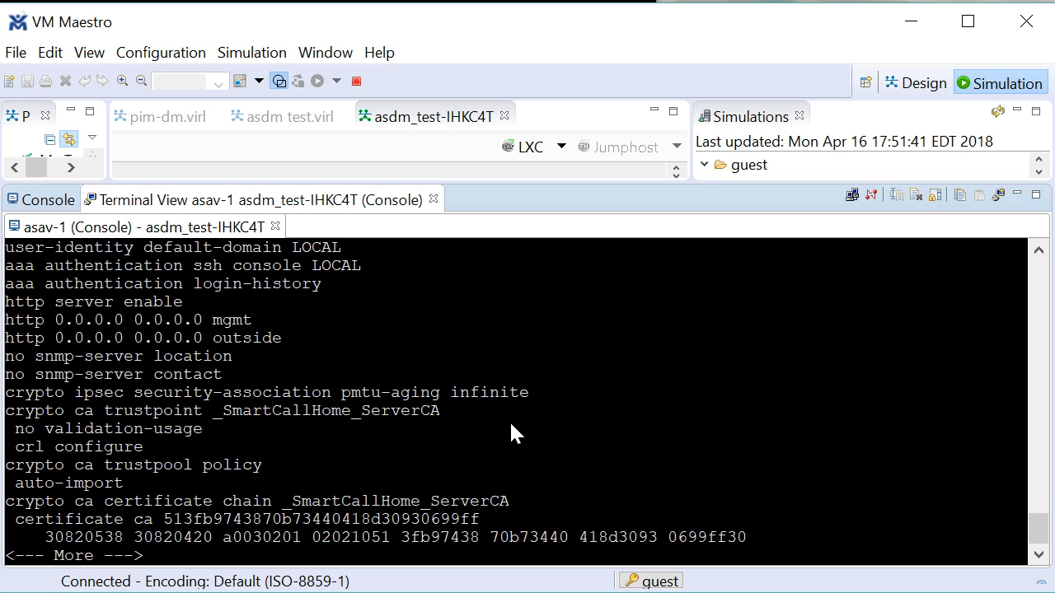
pyautogui.press('q')
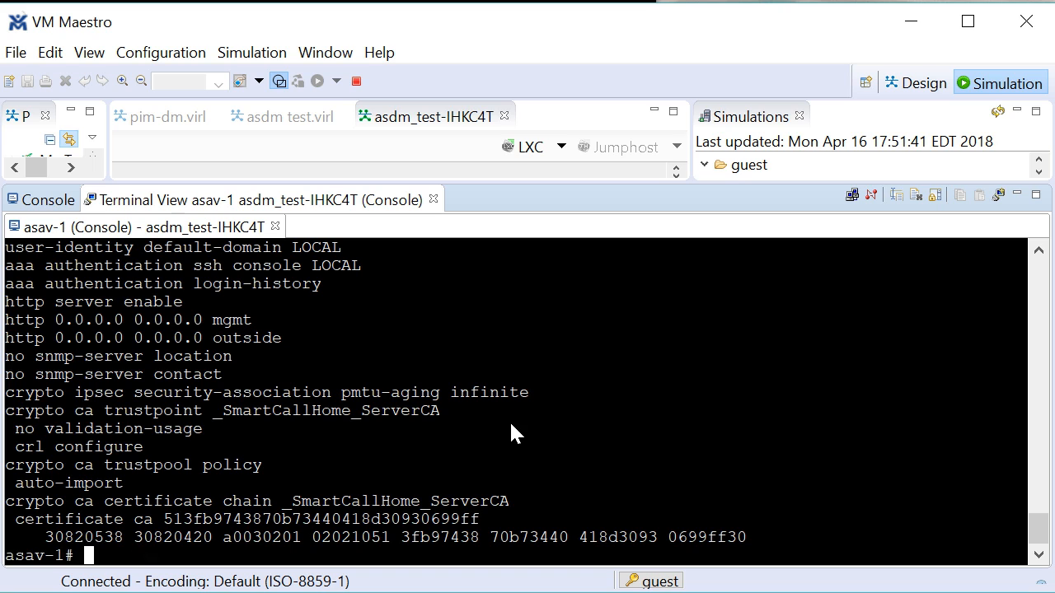
pyautogui.click(910, 22)
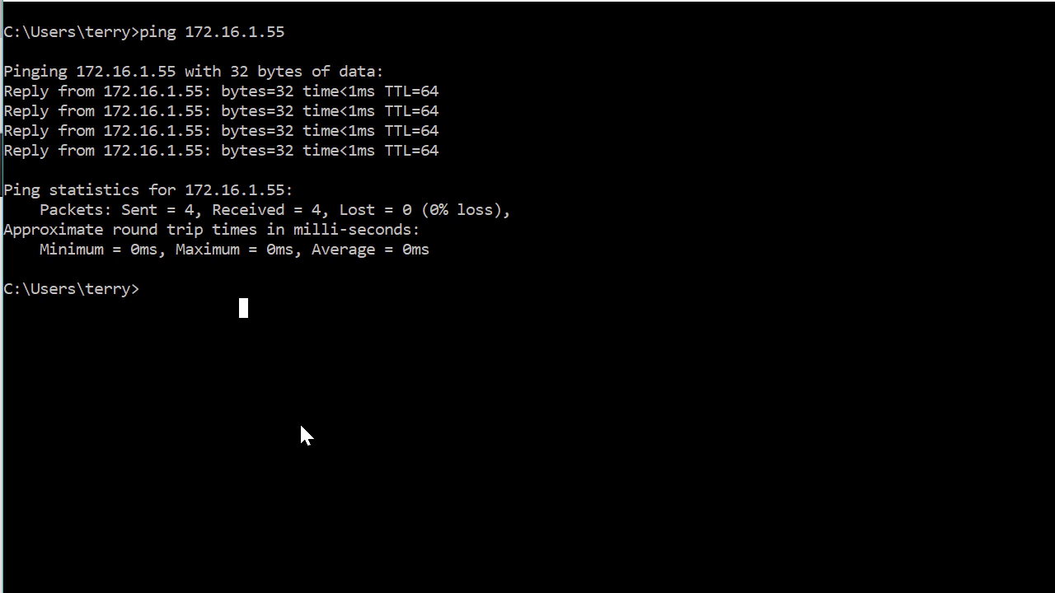
# - Ping 172.16.1.100 from the host, getting 4 of 4 replies with 0% loss
pyautogui.write('ping 172')
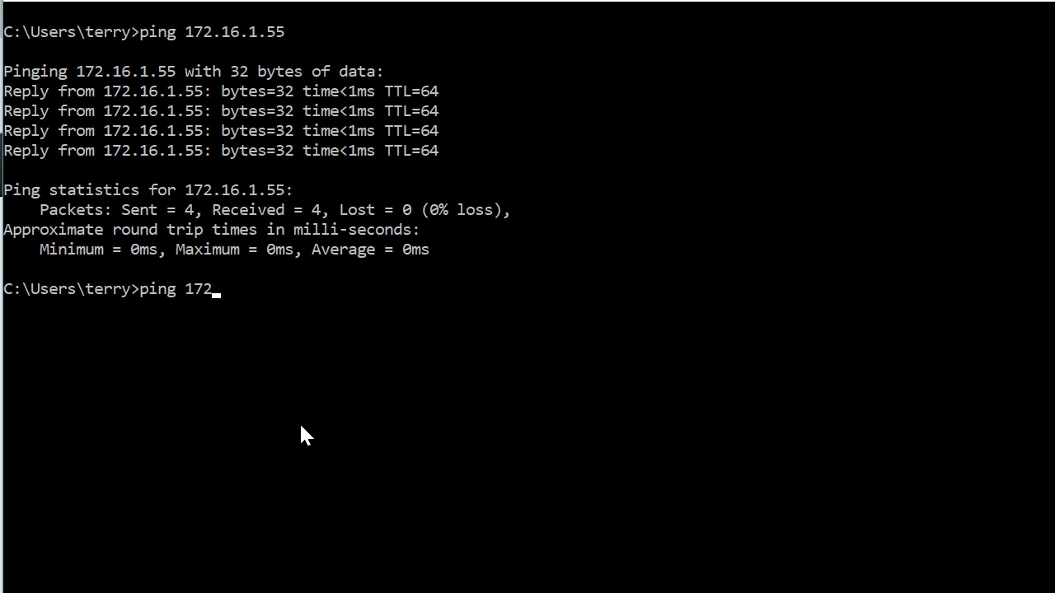
pyautogui.write('.16.1.100')
pyautogui.press('Return')
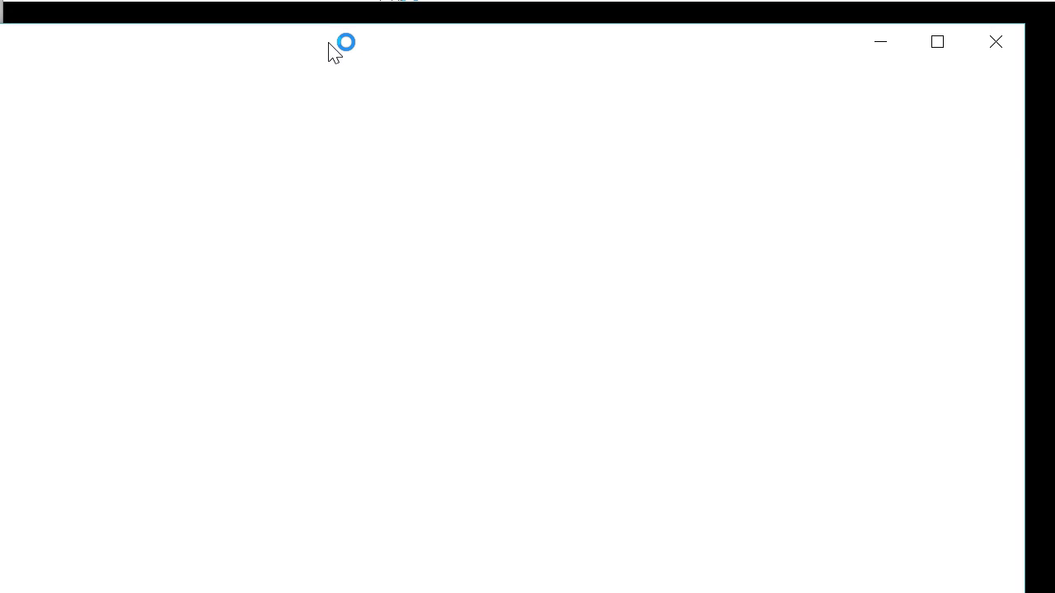
pyautogui.moveTo(322, 37); pyautogui.dragTo(369, 10)
pyautogui.write('https')
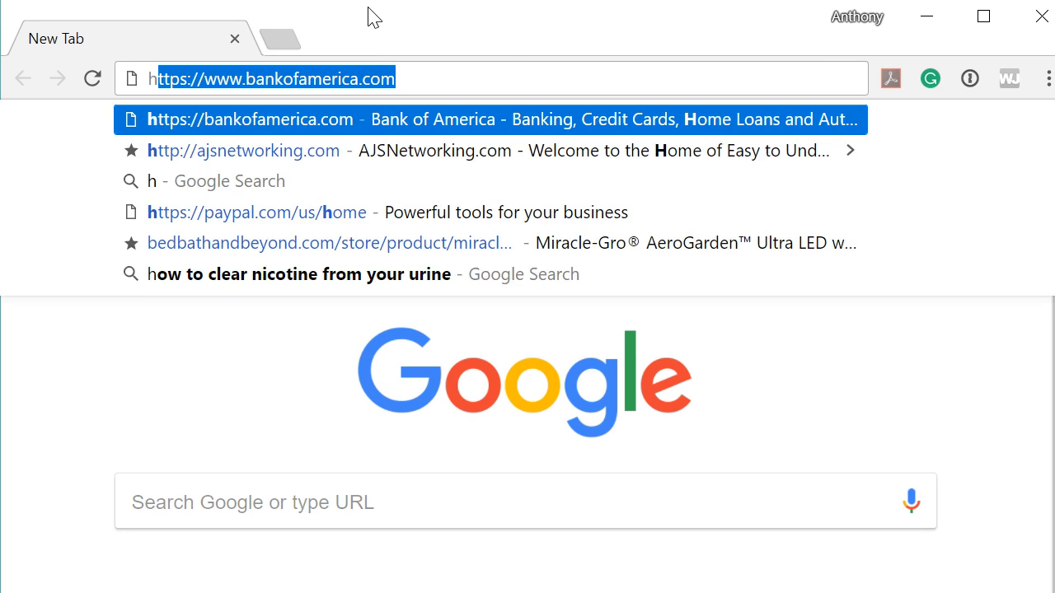
pyautogui.write(':')
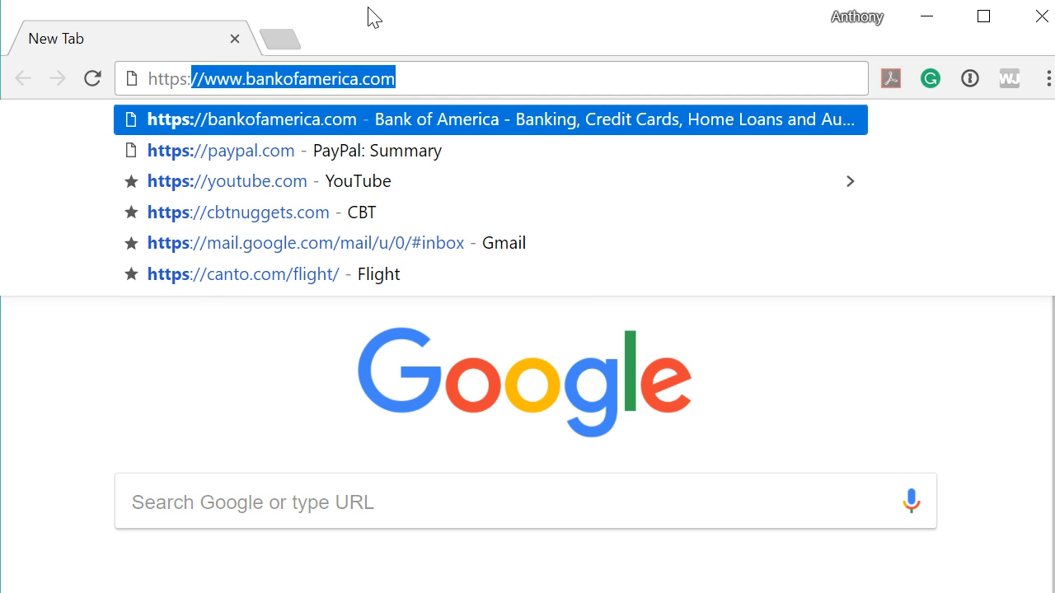
pyautogui.write('//172.16.1.100')
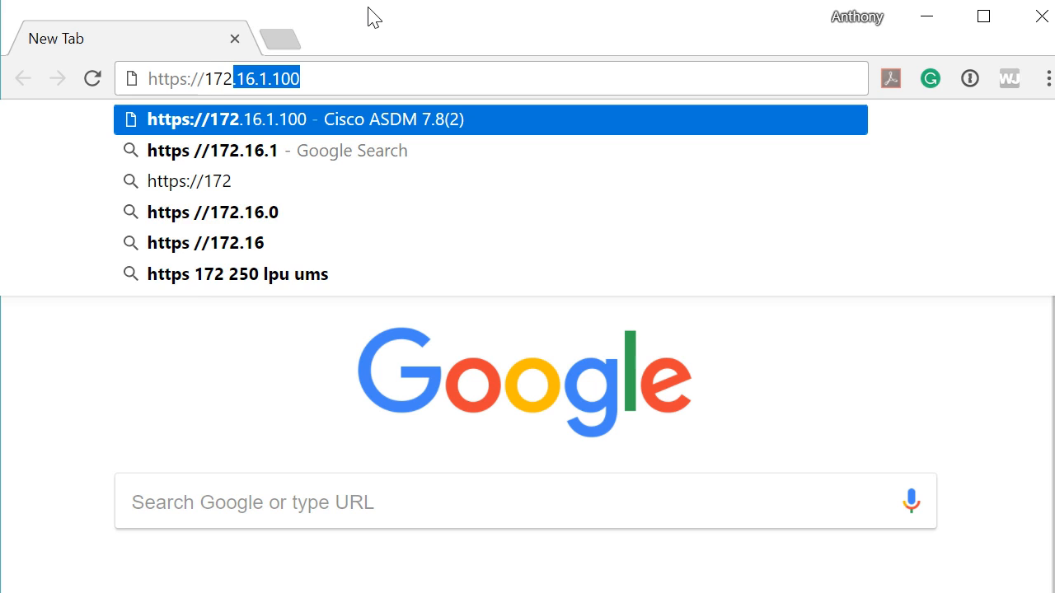
pyautogui.click(347, 75)
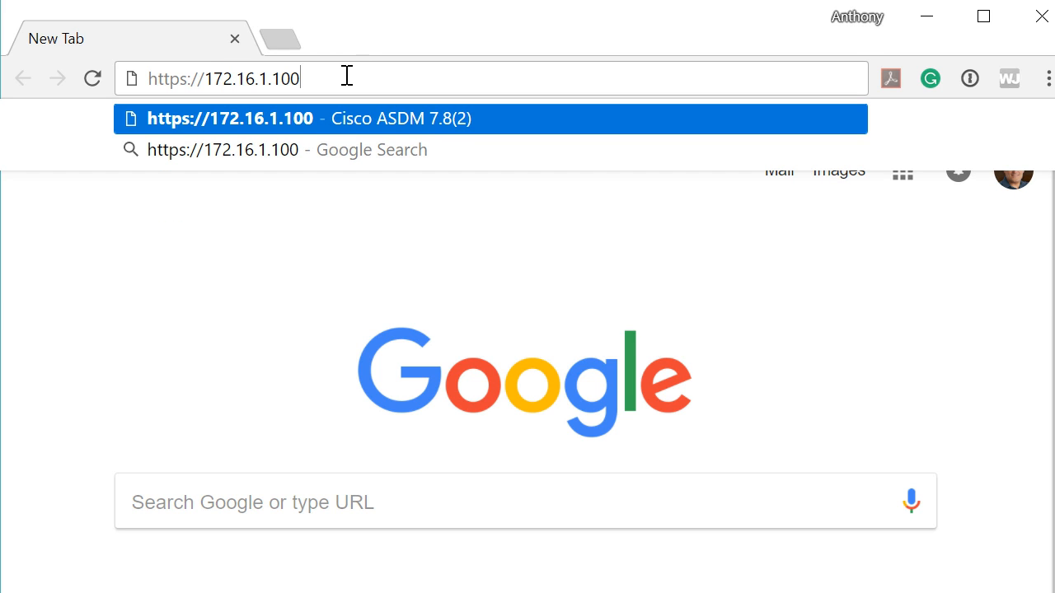
pyautogui.press('Return')
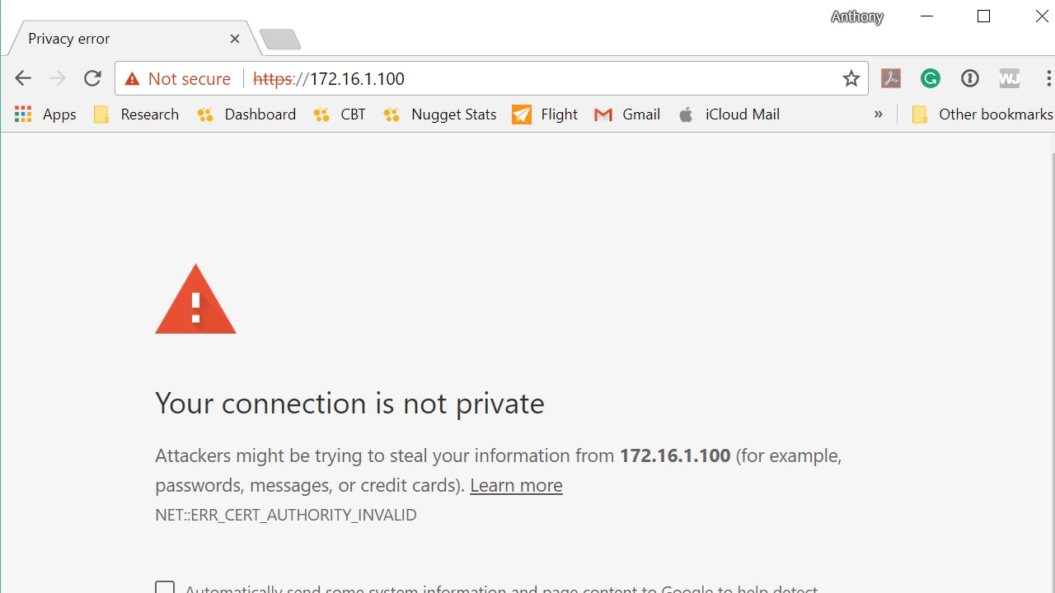
pyautogui.scroll(-1, 528, 362)
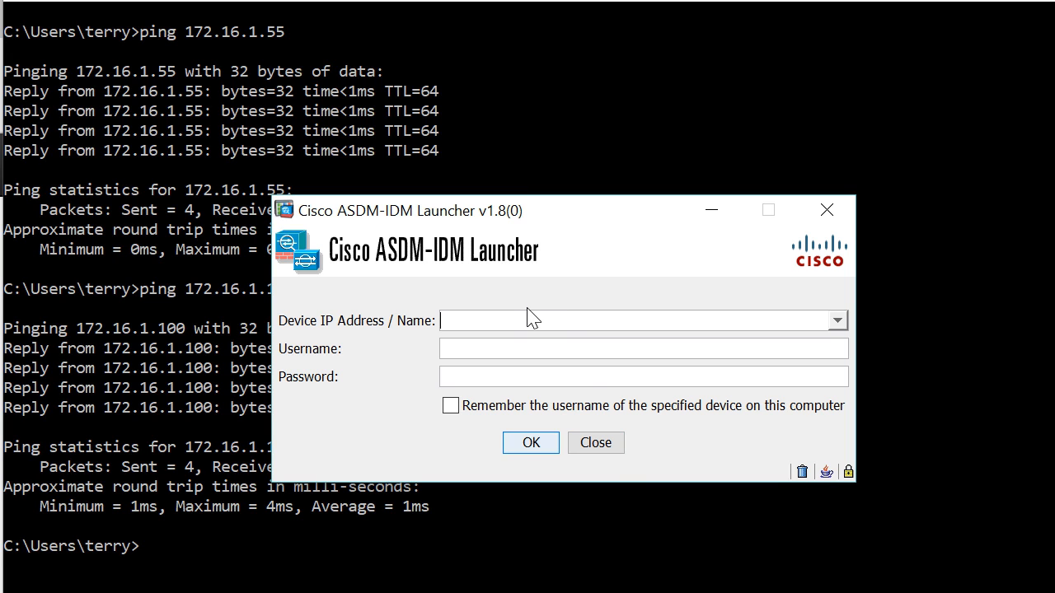
# - Log in to the ASAv at 172.16.1.100 with the device's username and password, accepting its untrusted certificate
pyautogui.write('172.16.1.100')
pyautogui.press('Tab')
pyautogui.write('cisco')
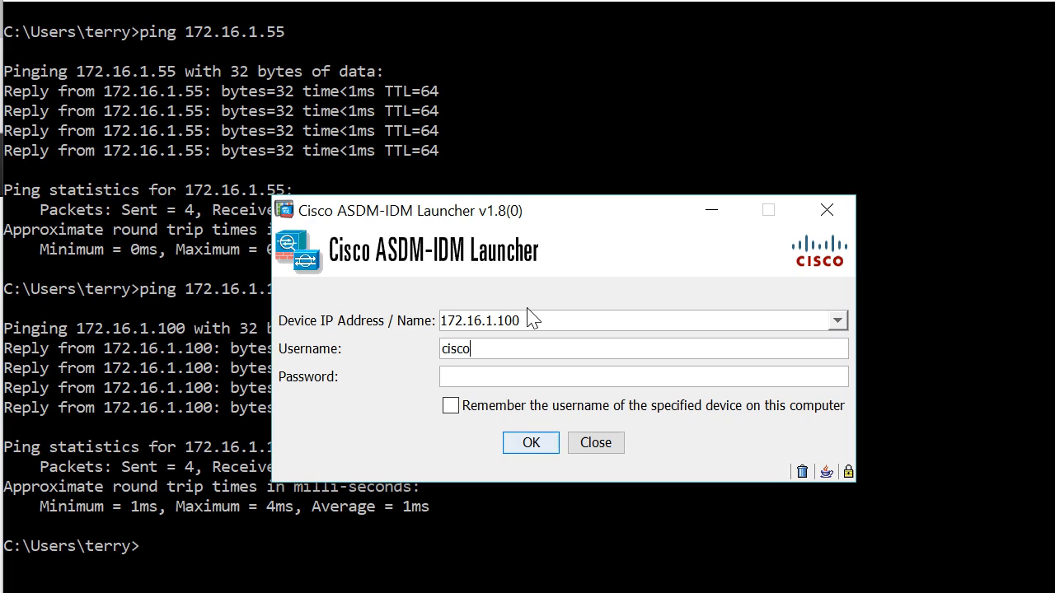
pyautogui.press('Tab')
pyautogui.write('cisco')
pyautogui.click(532, 444)
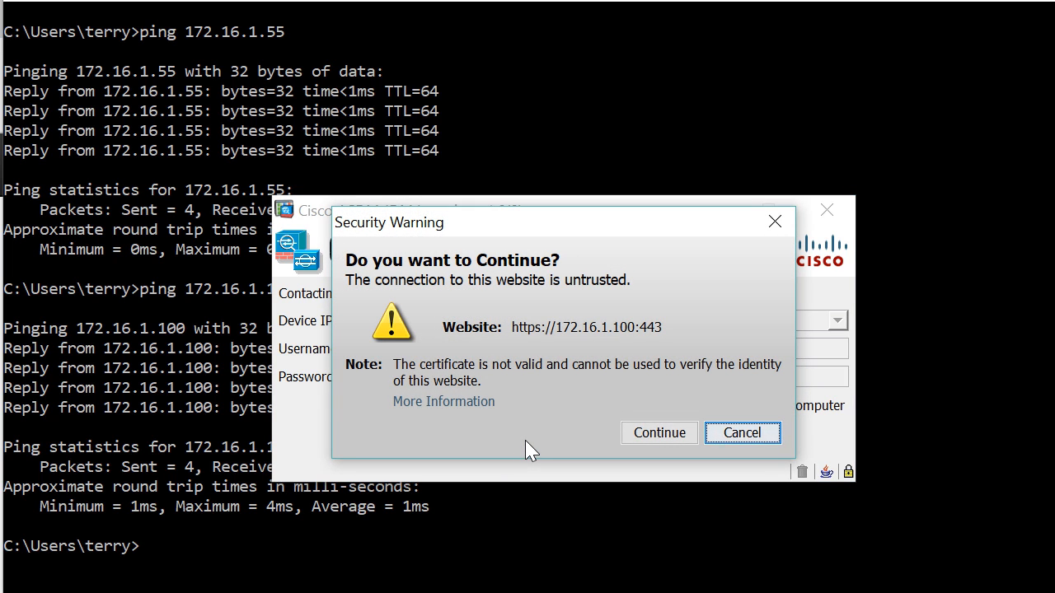
pyautogui.click(642, 434)
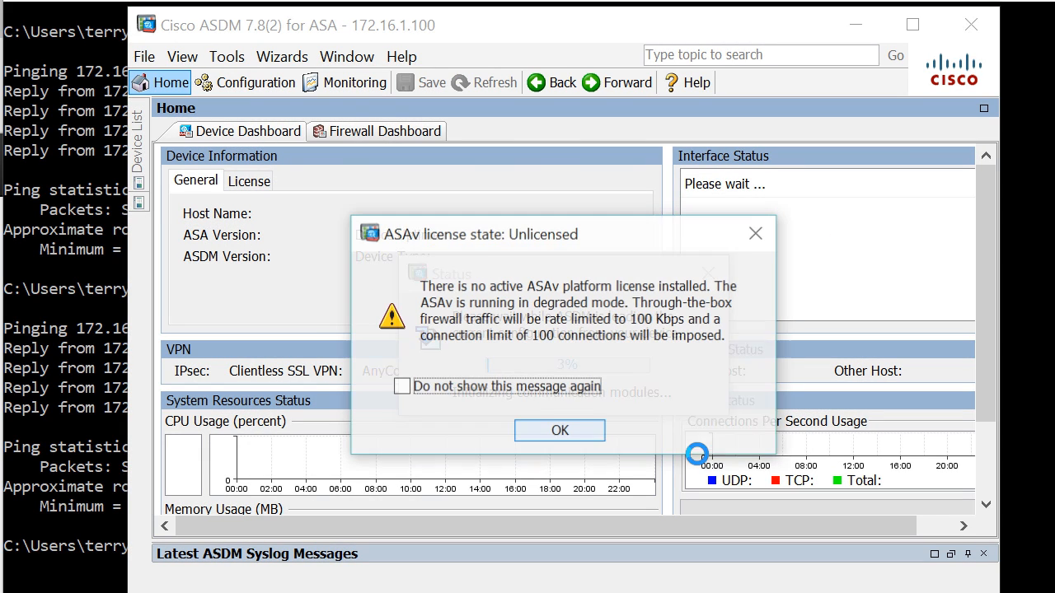
# - Dismiss the unlicensed-ASAv and login-history notices, review asav-1's Device Dashboard, then exit ASDM
pyautogui.click(583, 441)
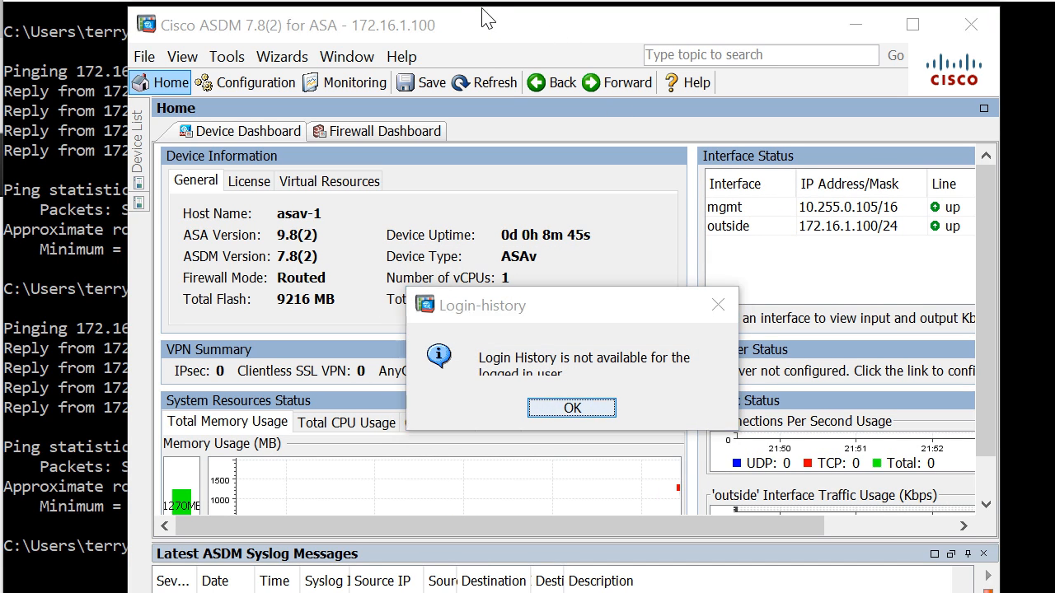
pyautogui.click(572, 408)
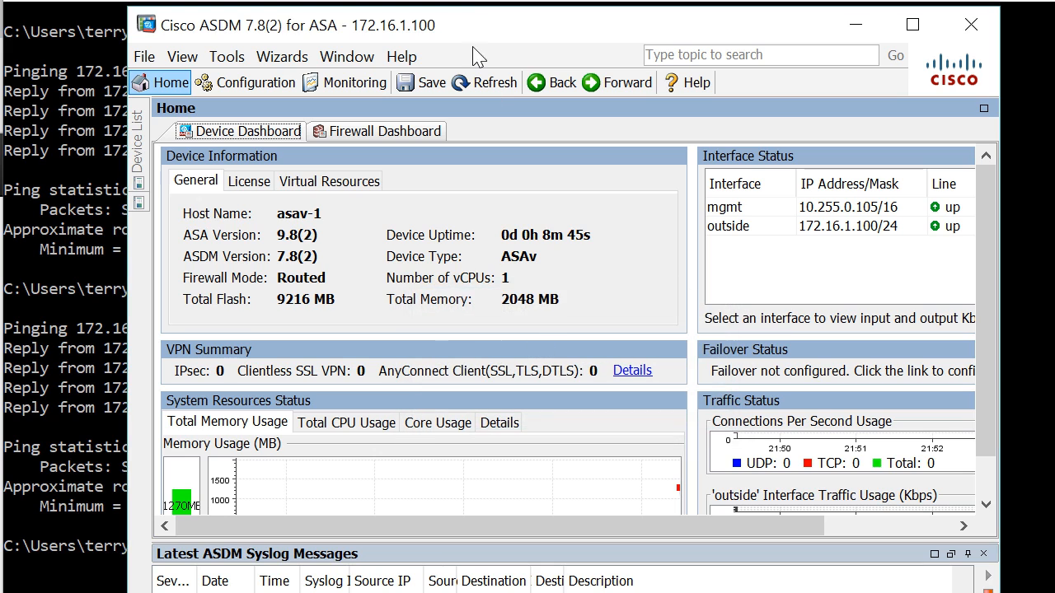
pyautogui.moveTo(485, 21); pyautogui.dragTo(456, 0)
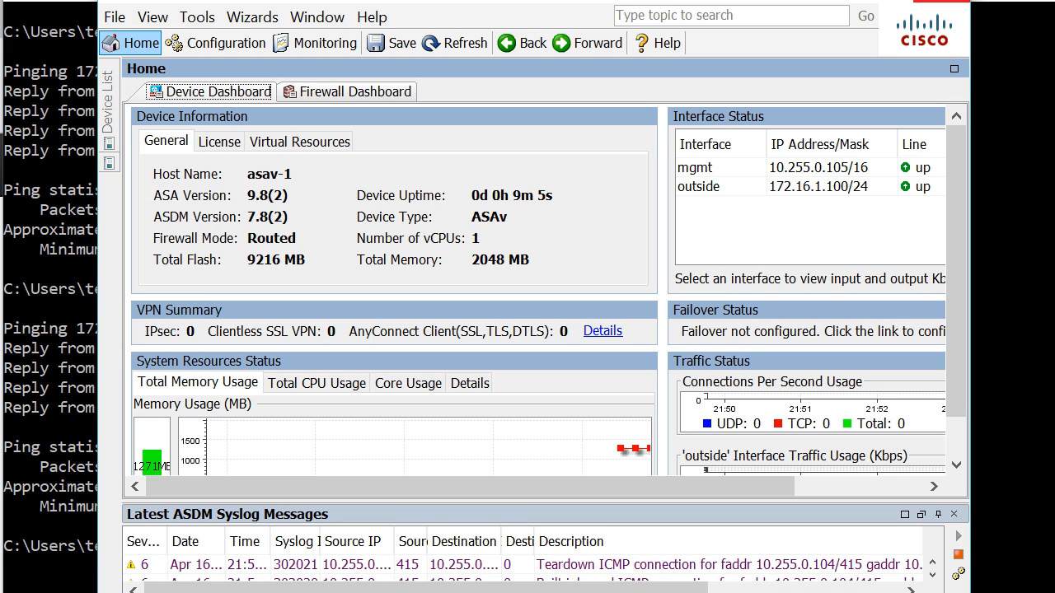
pyautogui.click(941, 2)
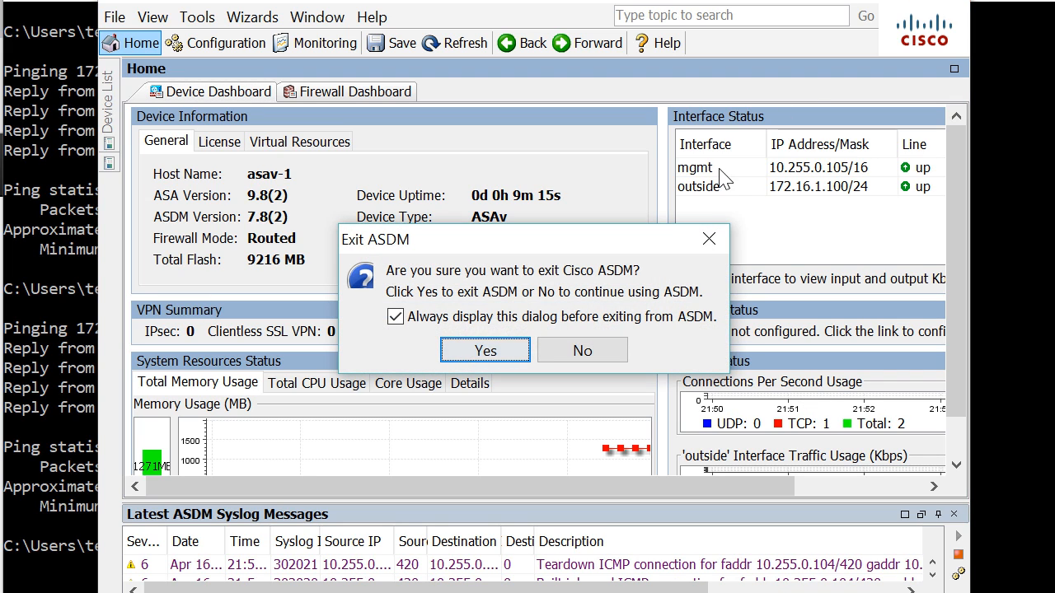
pyautogui.click(511, 350)
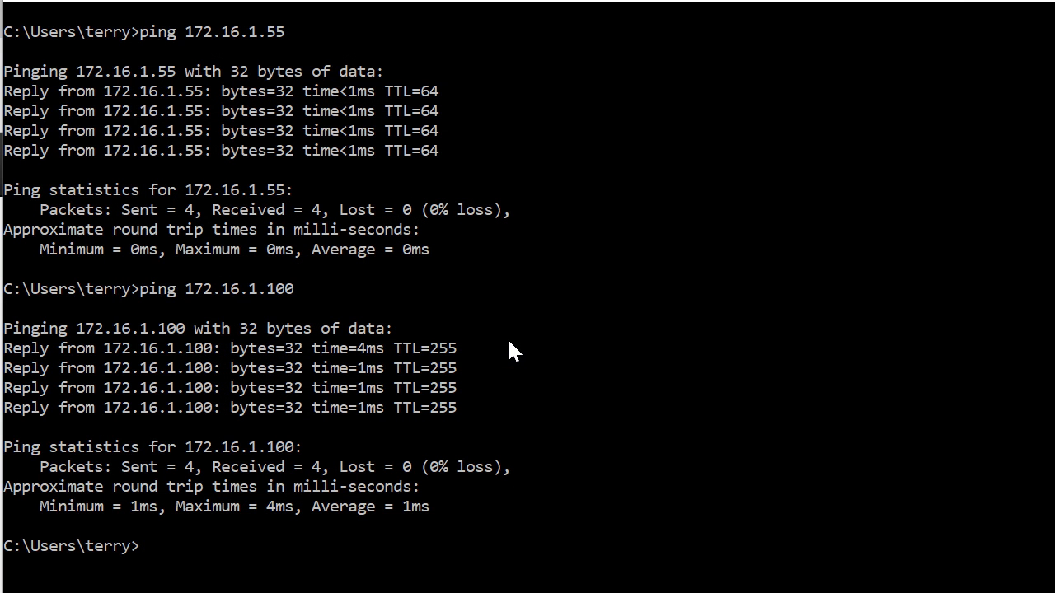